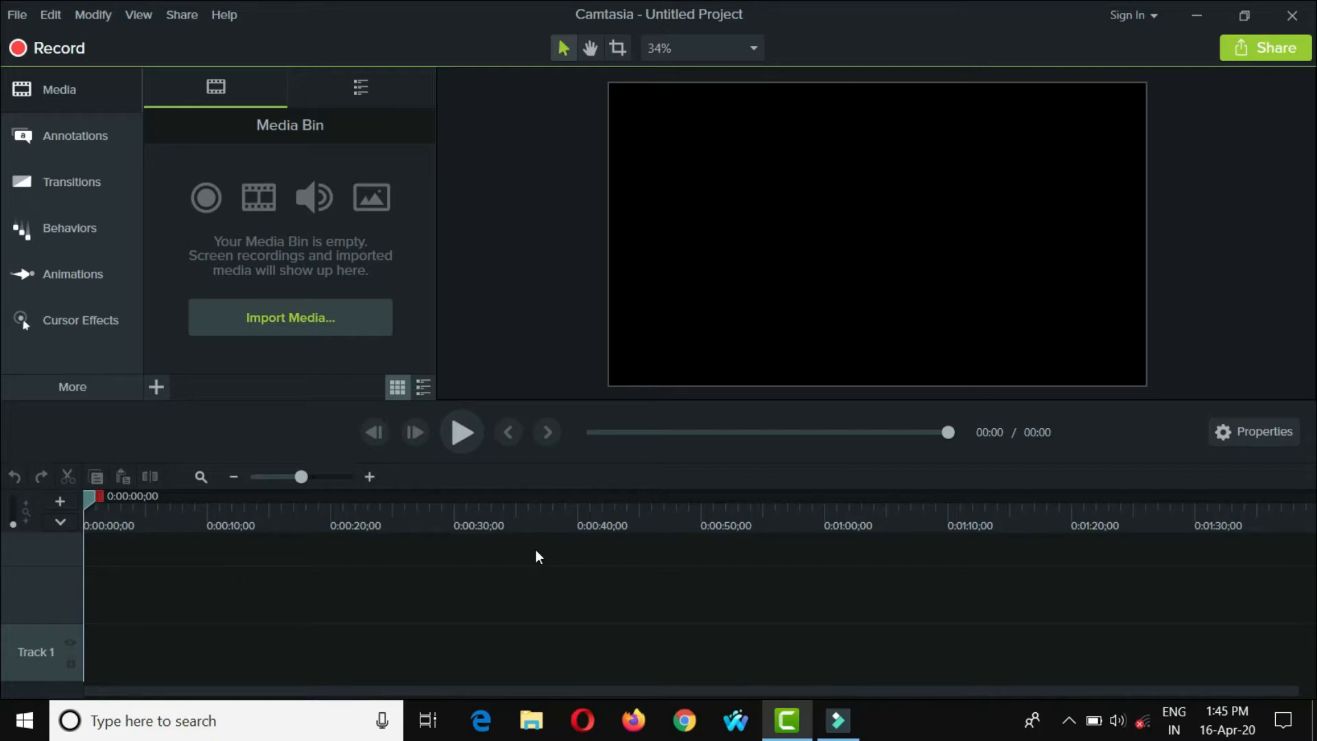
- Start importing media and browse to the sony handy cam folder inside rush videos all cams
{"action": "left_click", "coordinate": [254, 316]}
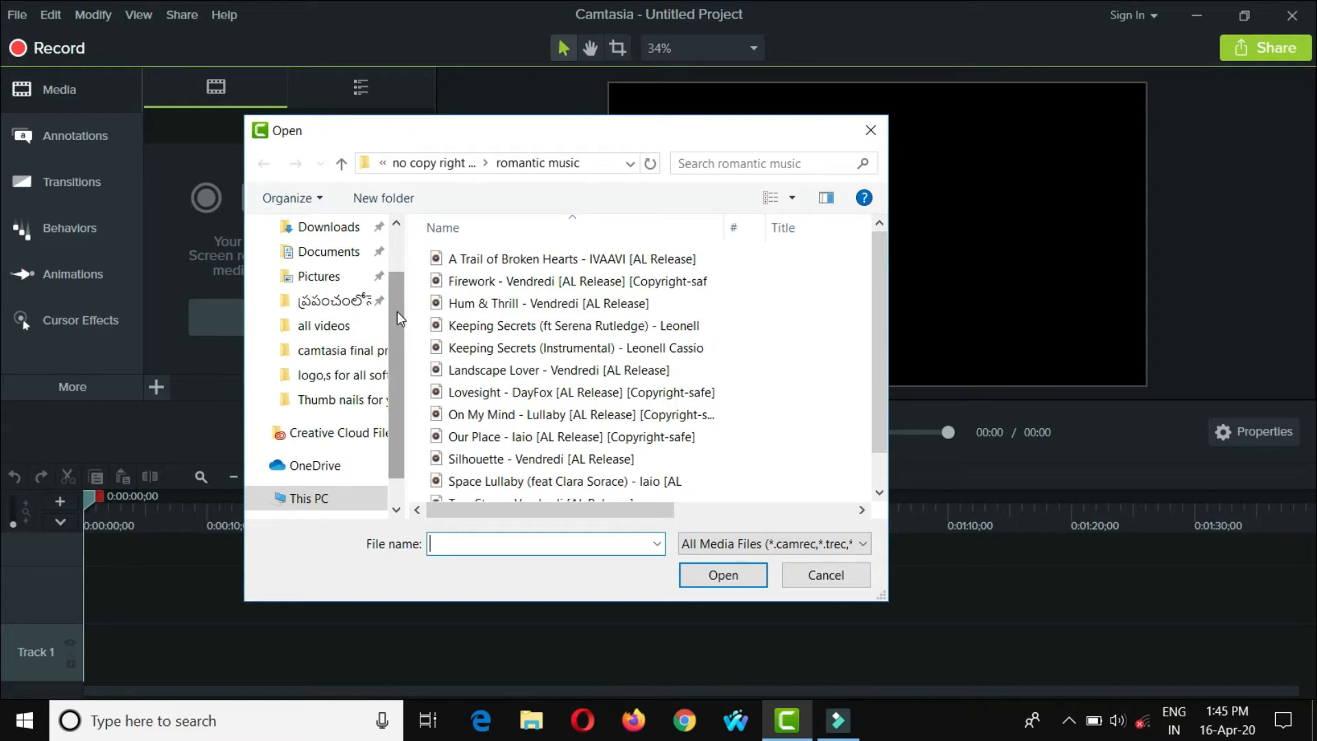
{"action": "scroll", "coordinate": [398, 329], "scroll_direction": "down", "scroll_amount": 1}
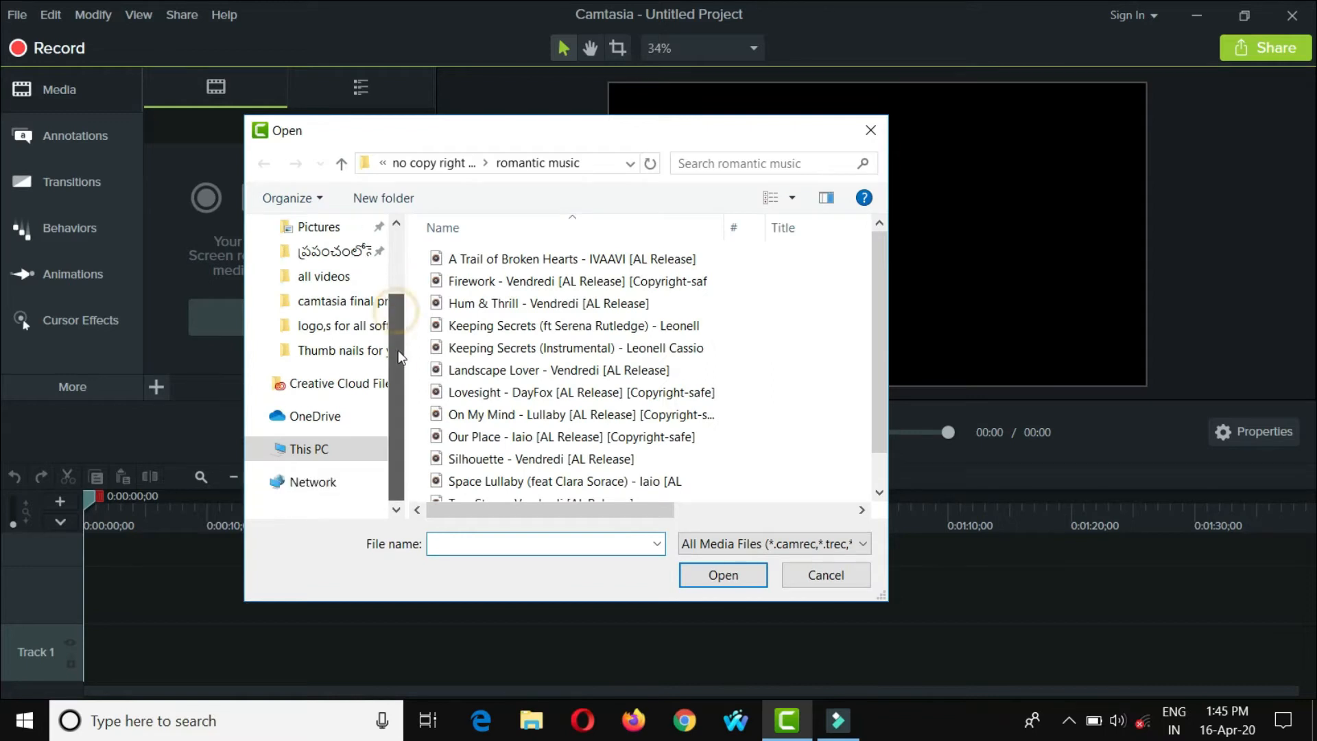
{"action": "left_click", "coordinate": [323, 449]}
{"action": "scroll", "coordinate": [626, 369], "scroll_direction": "down", "scroll_amount": 5}
{"action": "double_click", "coordinate": [624, 355]}
{"action": "double_click", "coordinate": [514, 324]}
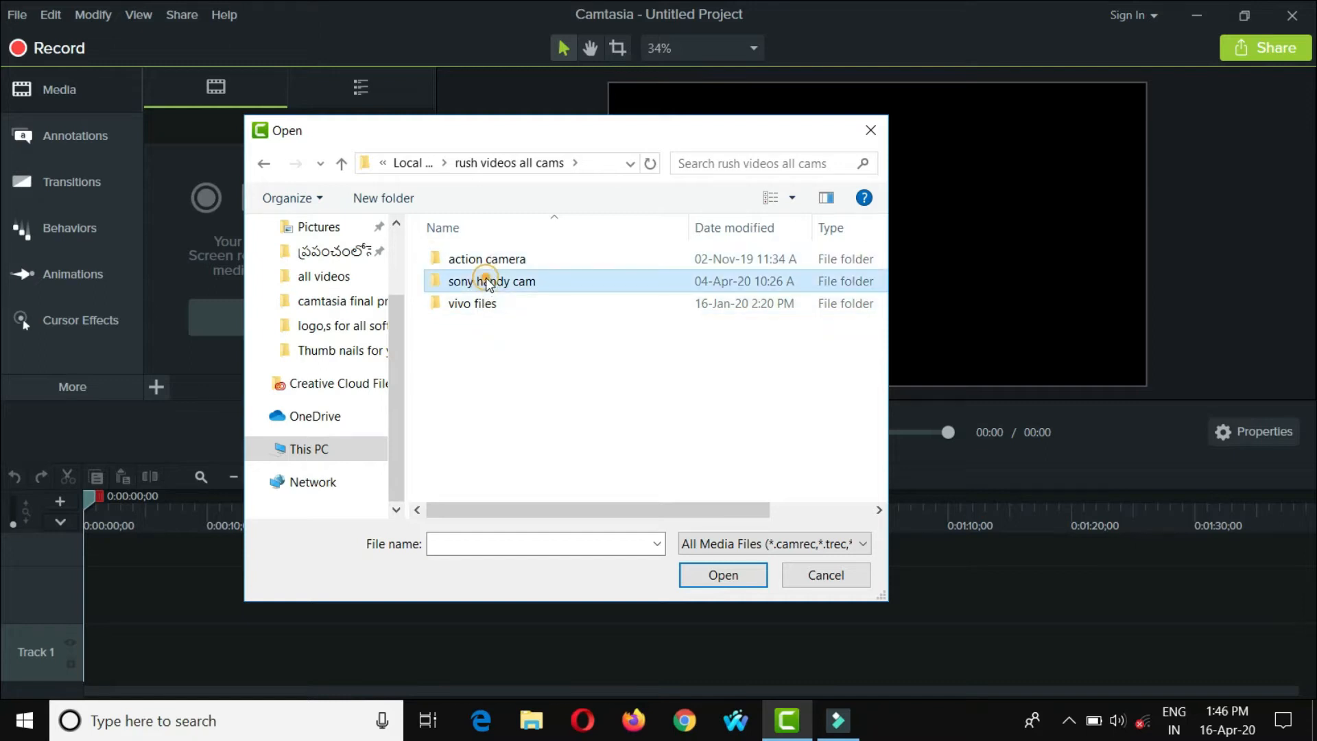
{"action": "double_click", "coordinate": [488, 283]}
{"action": "double_click", "coordinate": [479, 260]}
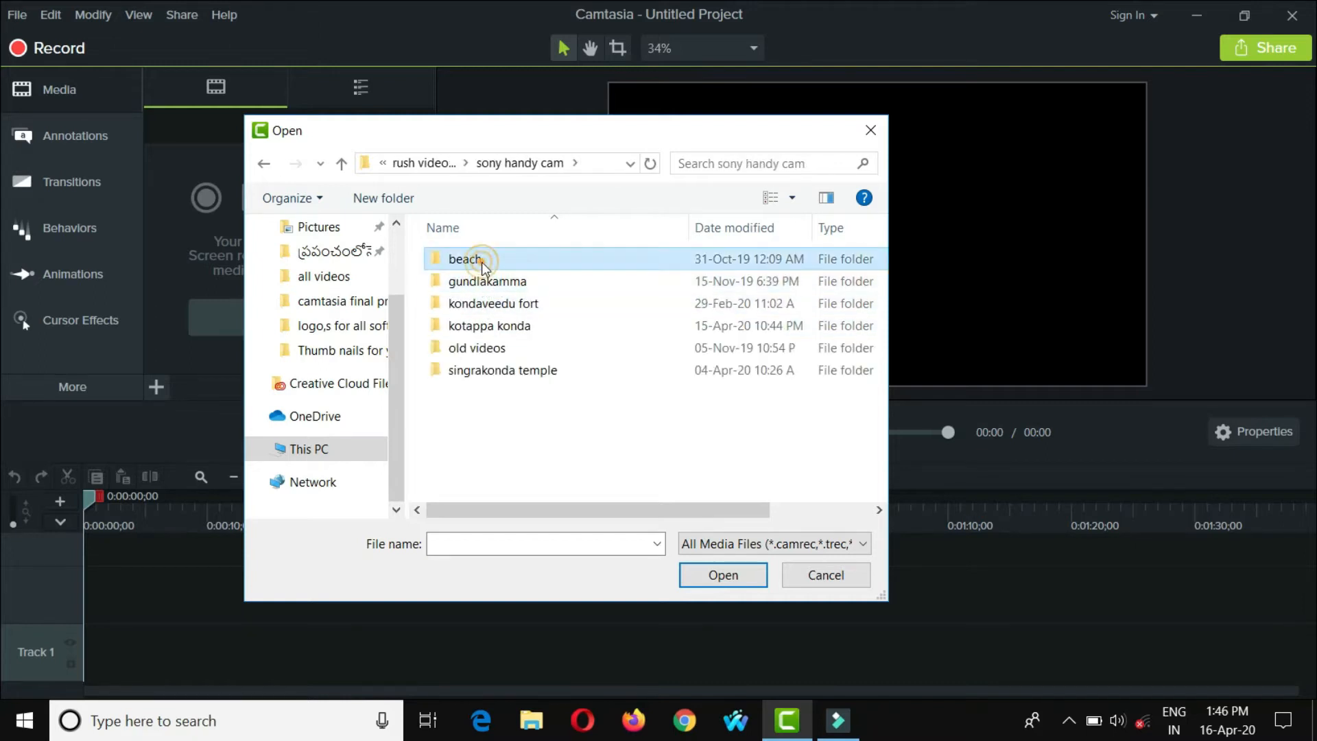
{"action": "scroll", "coordinate": [656, 352], "scroll_direction": "down", "scroll_amount": 1}
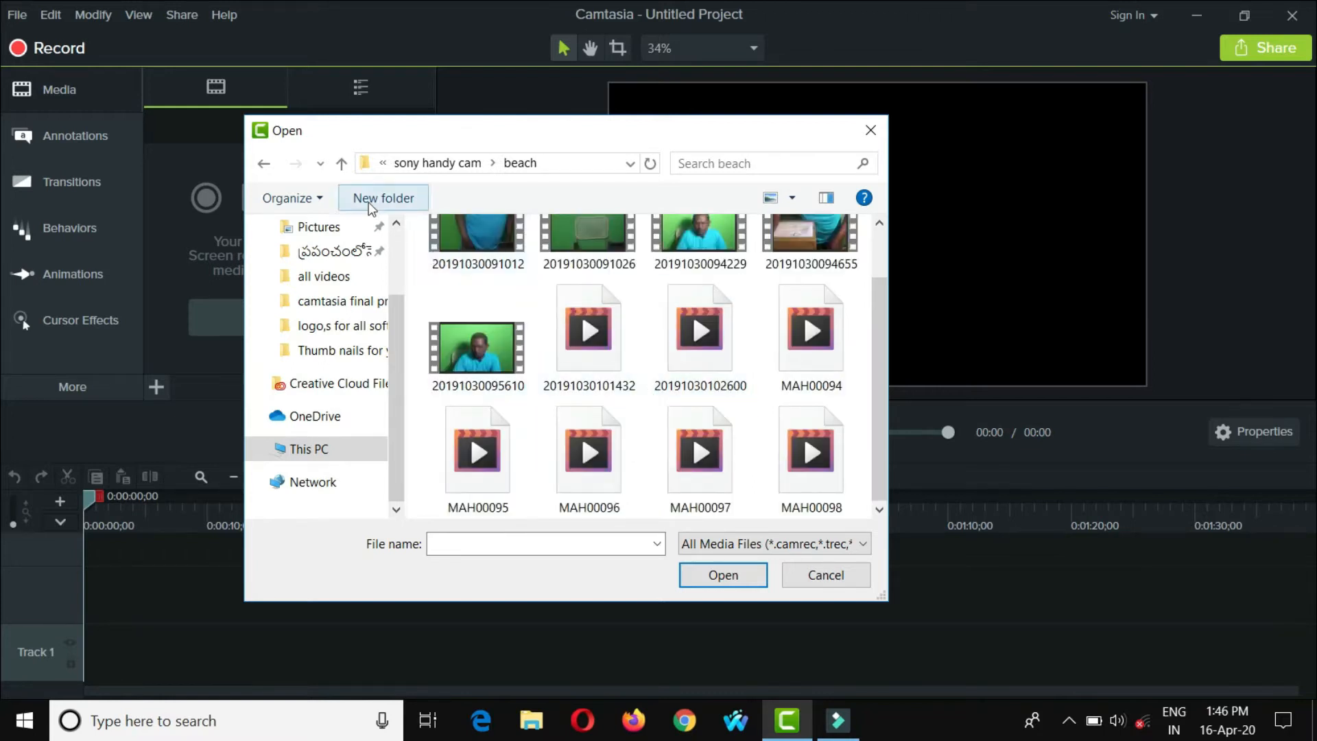
{"action": "left_click", "coordinate": [342, 166]}
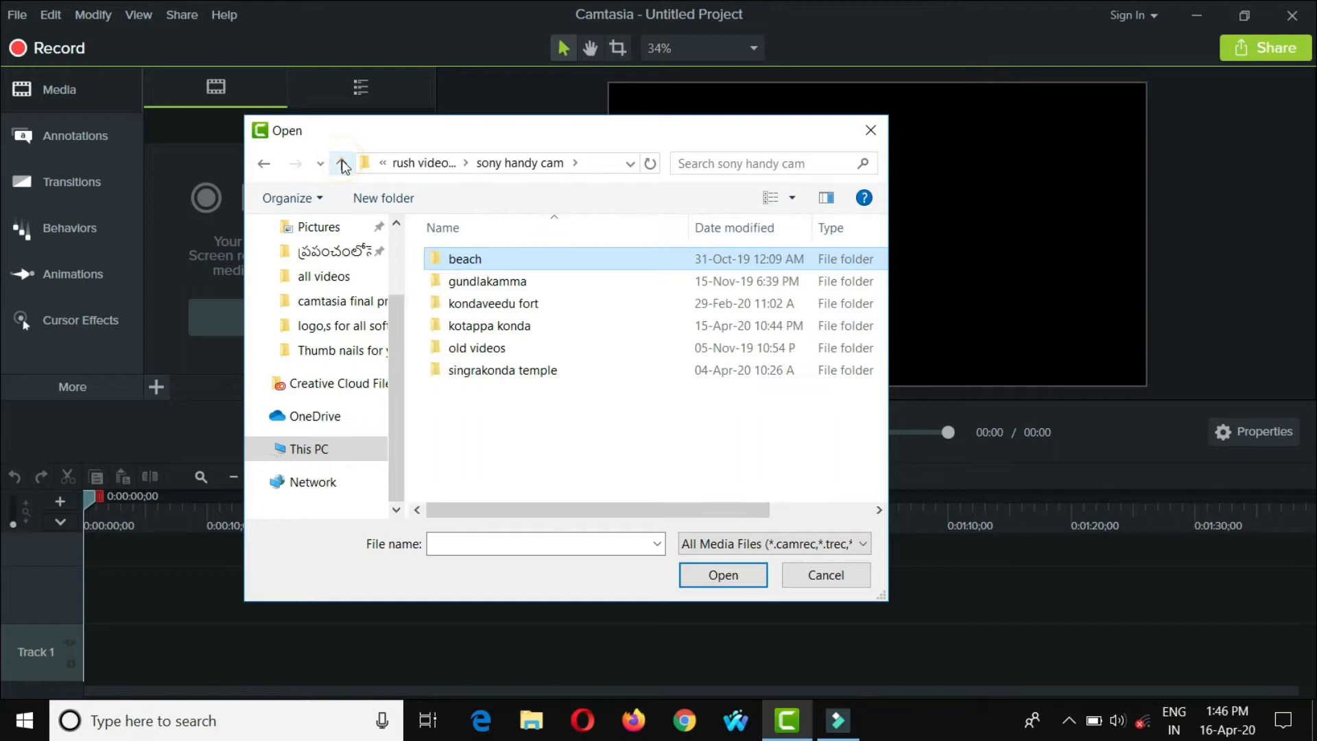
- Import the MAH00081 video from the gundlakamma folder into the Media Bin
{"action": "left_click", "coordinate": [504, 283]}
{"action": "double_click", "coordinate": [505, 282]}
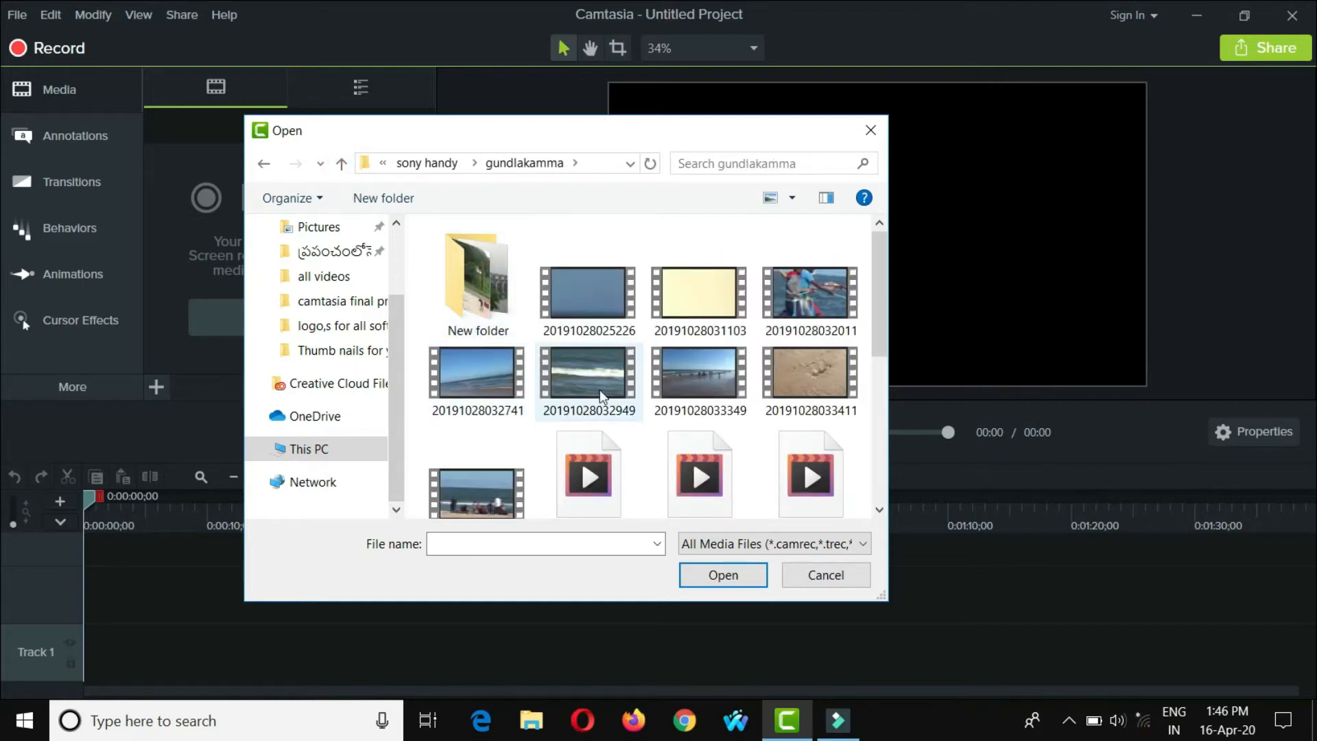
{"action": "scroll", "coordinate": [587, 393], "scroll_direction": "down", "scroll_amount": 5}
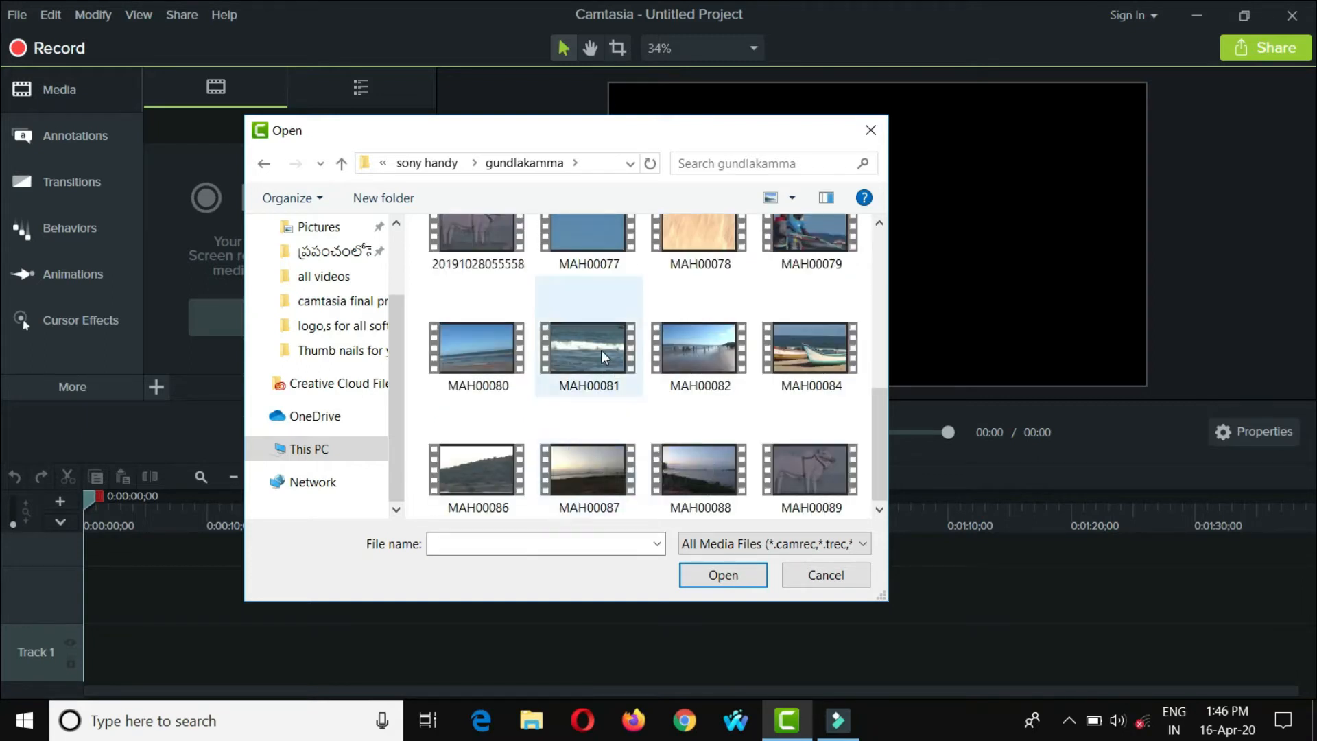
{"action": "scroll", "coordinate": [666, 385], "scroll_direction": "up", "scroll_amount": 5}
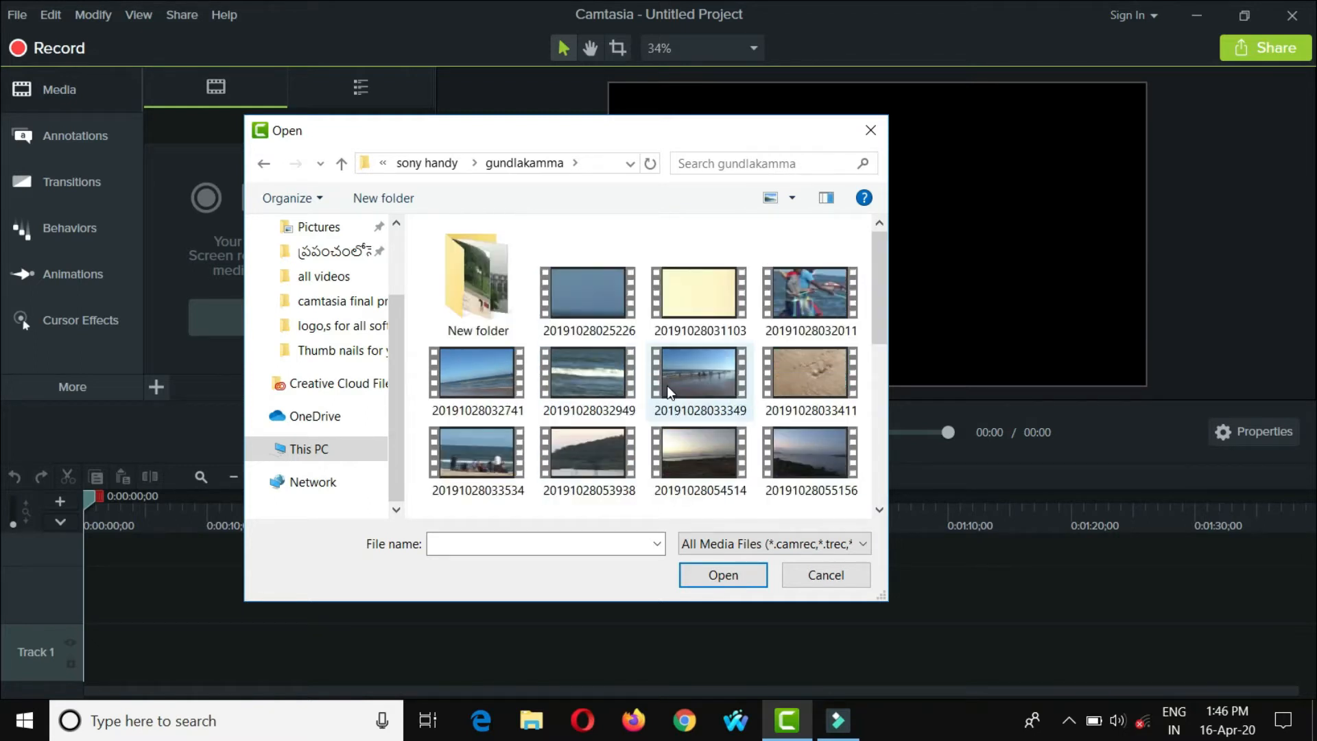
{"action": "scroll", "coordinate": [667, 384], "scroll_direction": "down", "scroll_amount": 4}
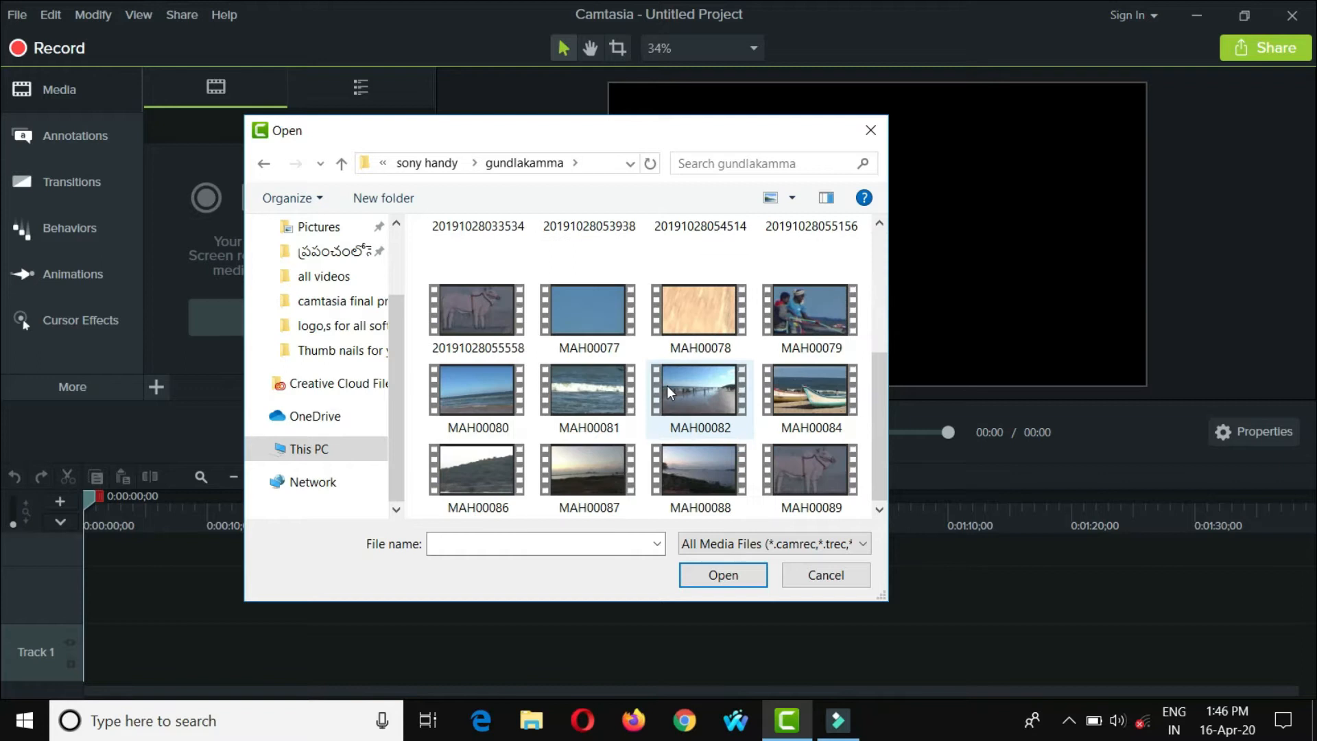
{"action": "left_click", "coordinate": [579, 386]}
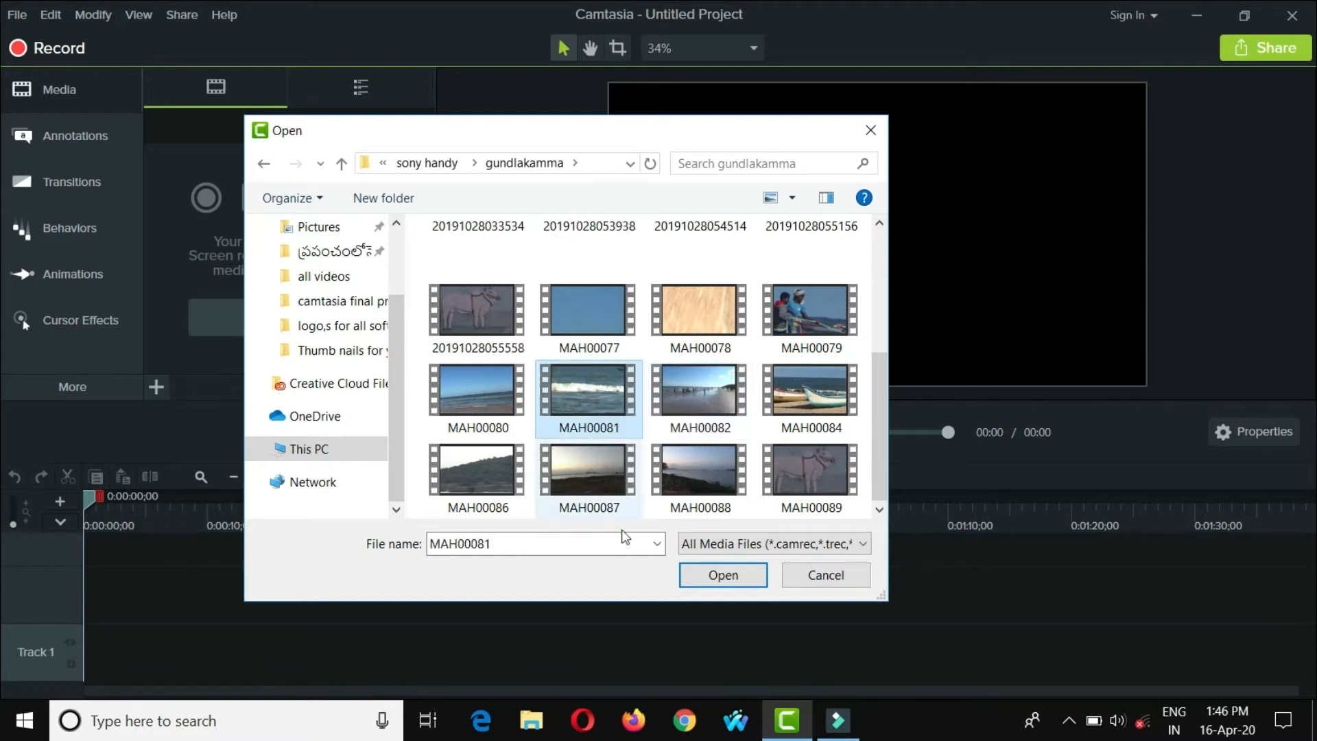
{"action": "left_click", "coordinate": [728, 577]}
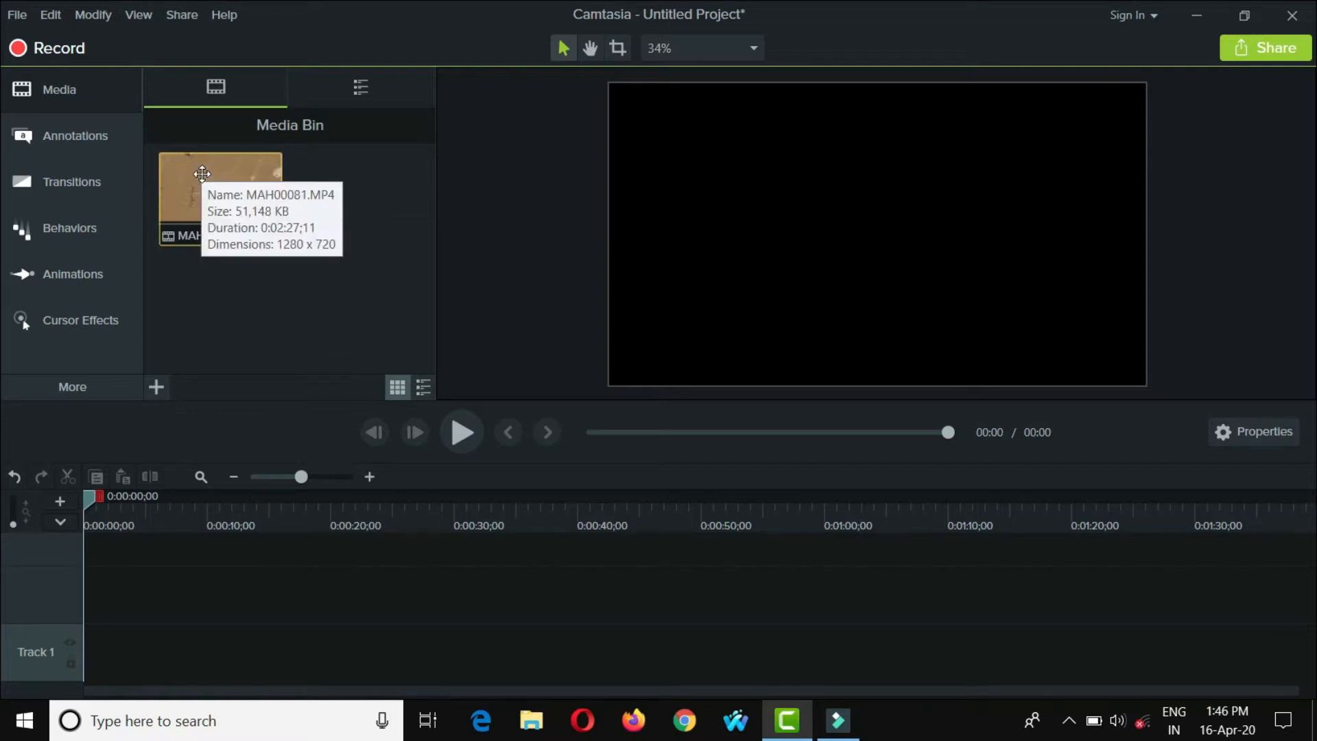
- Place the MAH00081 video on Track 2 at the start and scale the timeline to show the whole clip
{"action": "left_click_drag", "start_coordinate": [234, 171], "coordinate": [69, 607]}
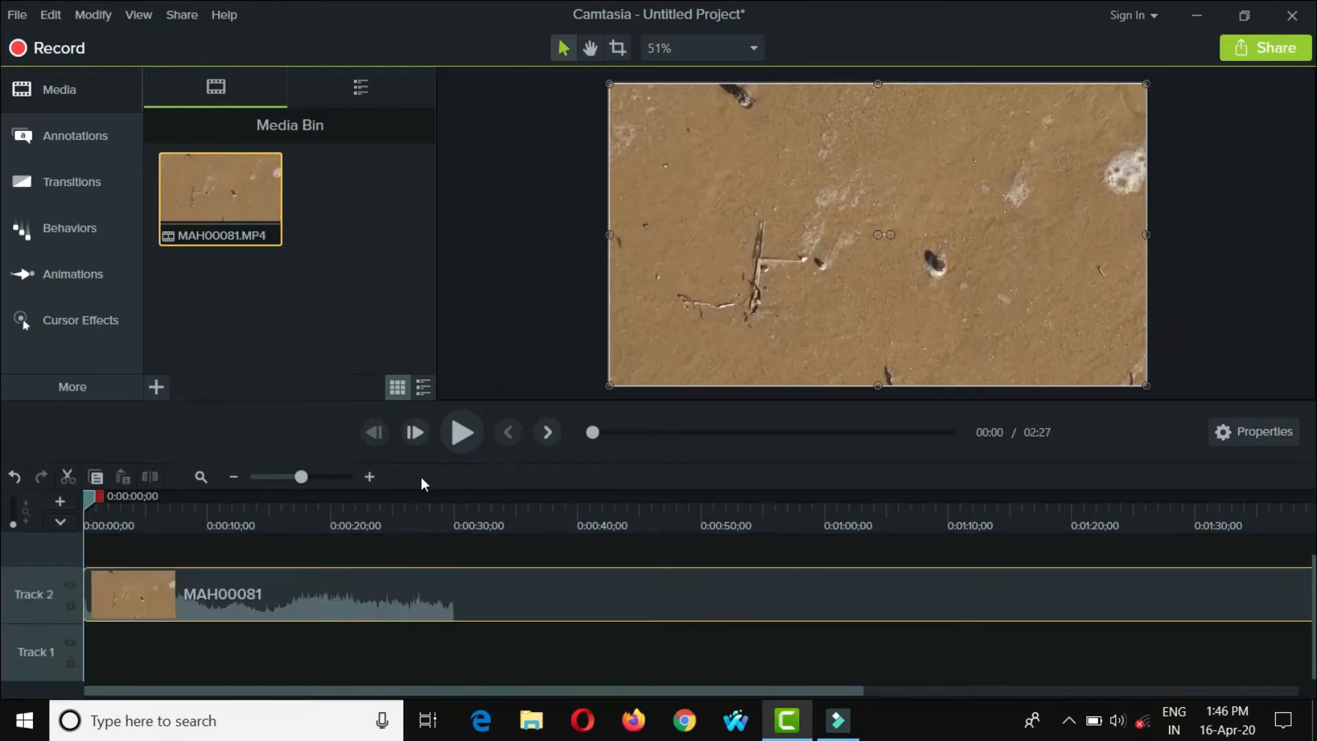
{"action": "left_click", "coordinate": [302, 477]}
{"action": "left_click_drag", "start_coordinate": [302, 477], "coordinate": [293, 476]}
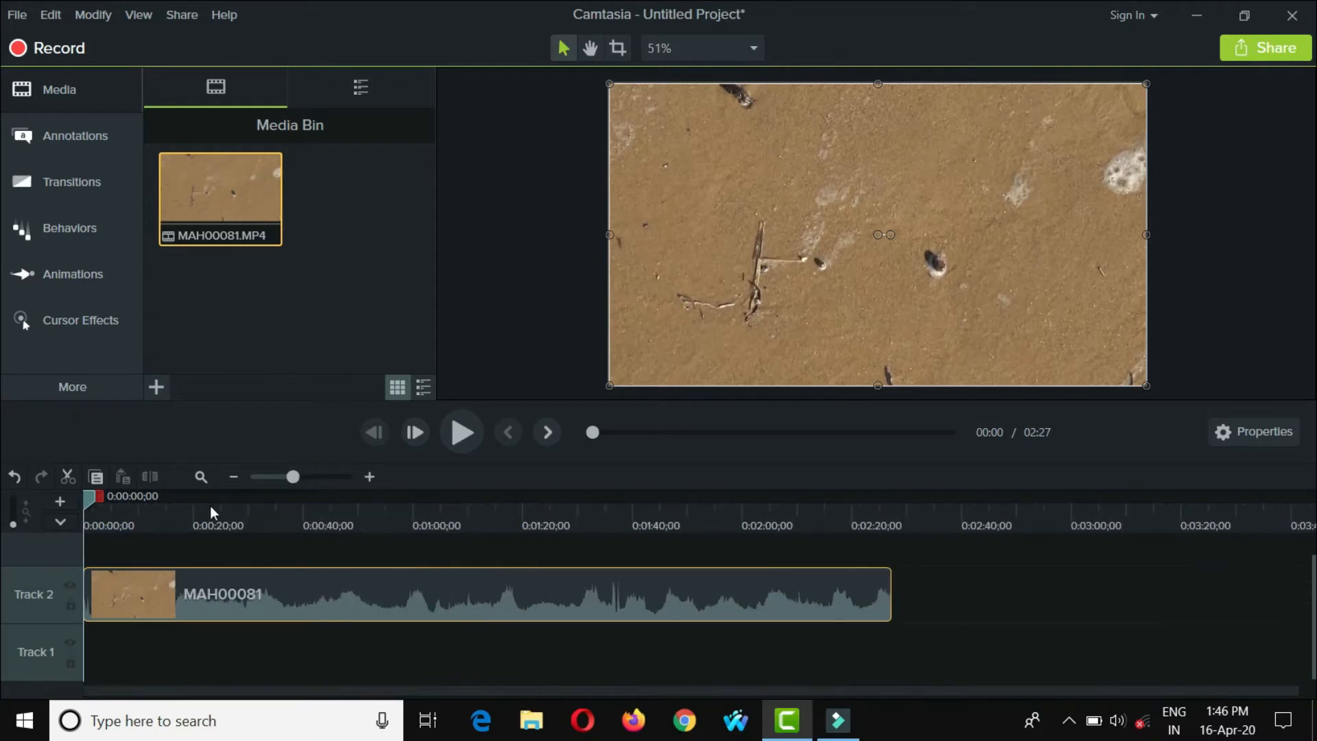
- Split the Track 2 clip at 0:00:23;26 and delete the part before the cut
{"action": "left_click_drag", "start_coordinate": [92, 491], "coordinate": [223, 498]}
{"action": "left_click", "coordinate": [167, 574]}
{"action": "left_click", "coordinate": [149, 476]}
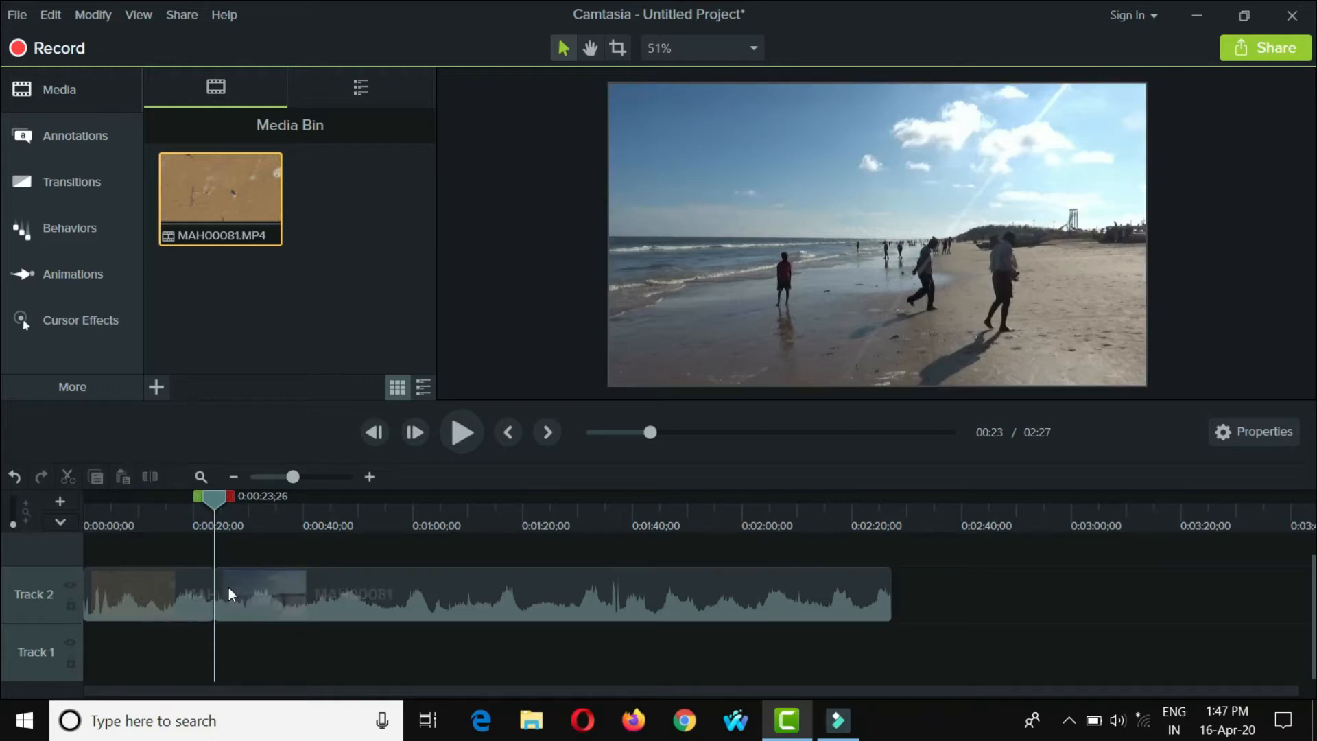
{"action": "left_click", "coordinate": [167, 585]}
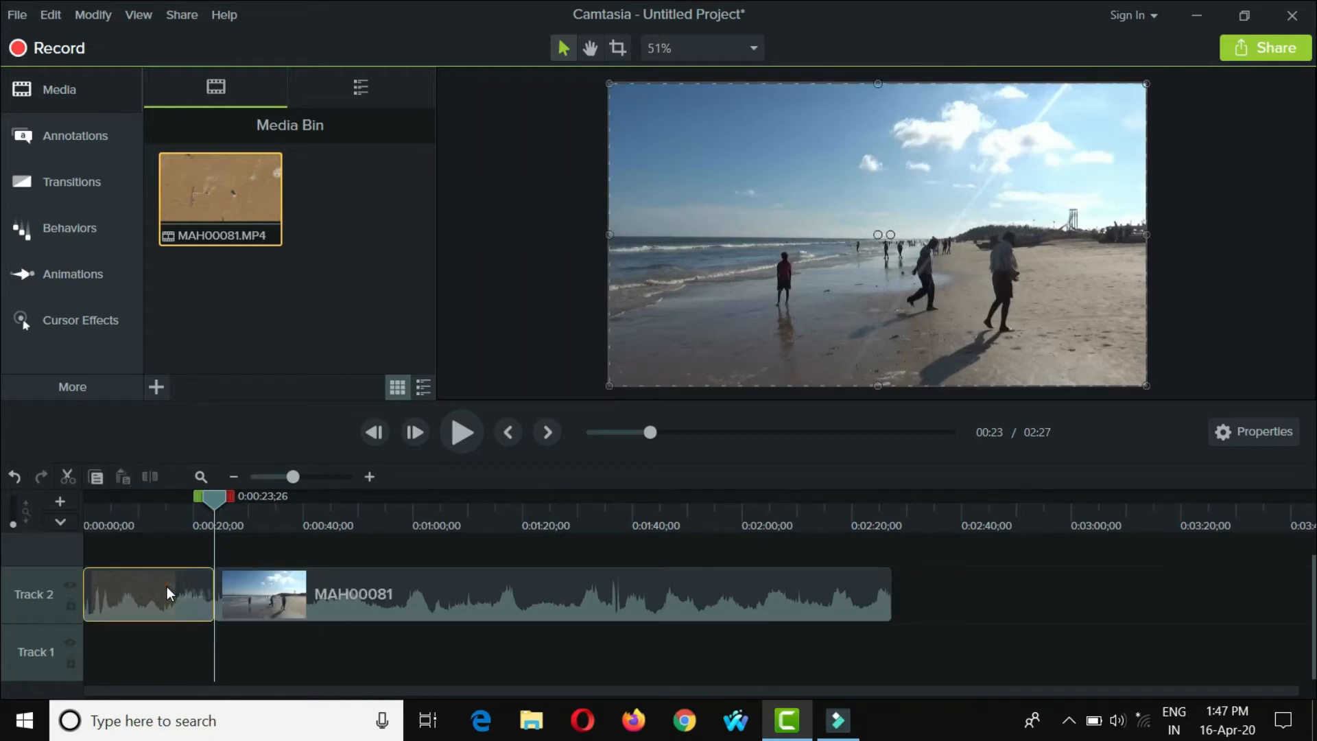
{"action": "key", "text": "Delete"}
- Move the remaining clip to the start of Track 2 and return the playhead to the beginning
{"action": "left_click_drag", "start_coordinate": [170, 583], "coordinate": [347, 604]}
{"action": "left_click_drag", "start_coordinate": [352, 595], "coordinate": [164, 608]}
{"action": "left_click_drag", "start_coordinate": [215, 510], "coordinate": [40, 524]}
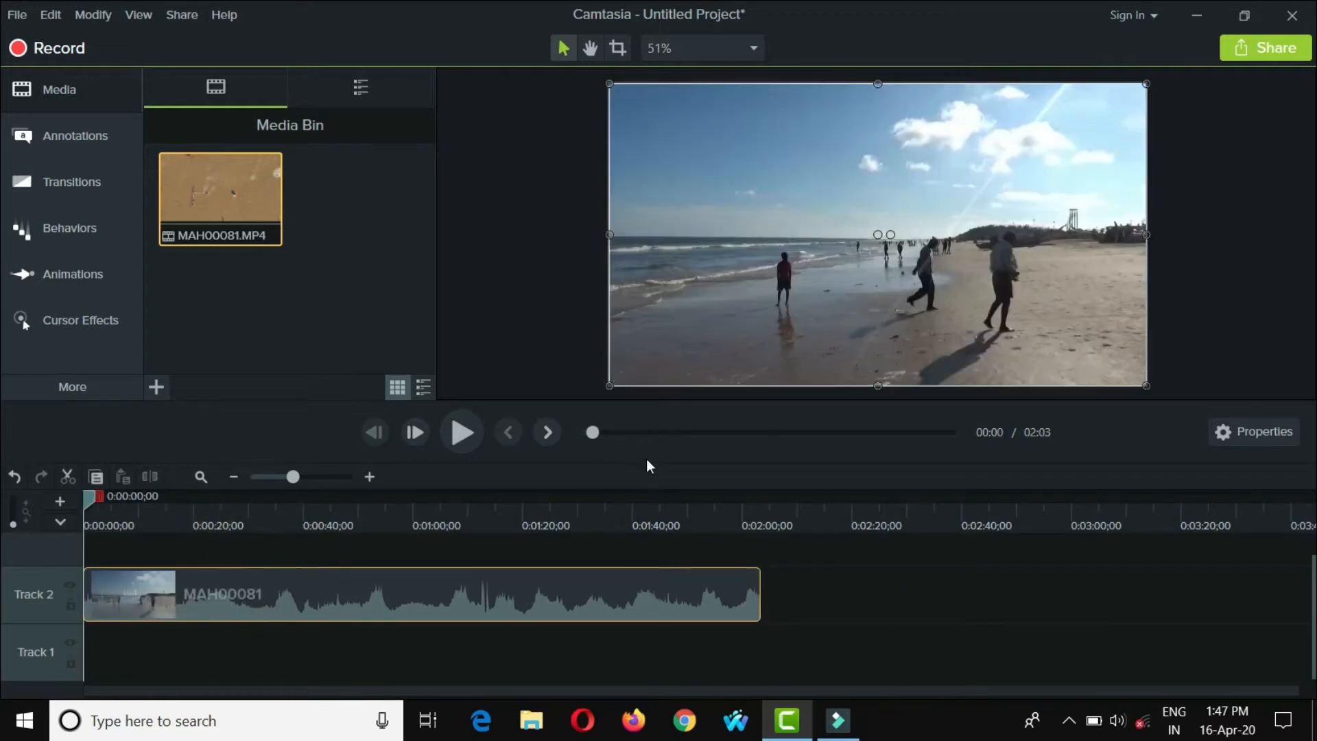
- Set the project's canvas dimensions to 1080p HD (1920x1080)
{"action": "right_click", "coordinate": [498, 212]}
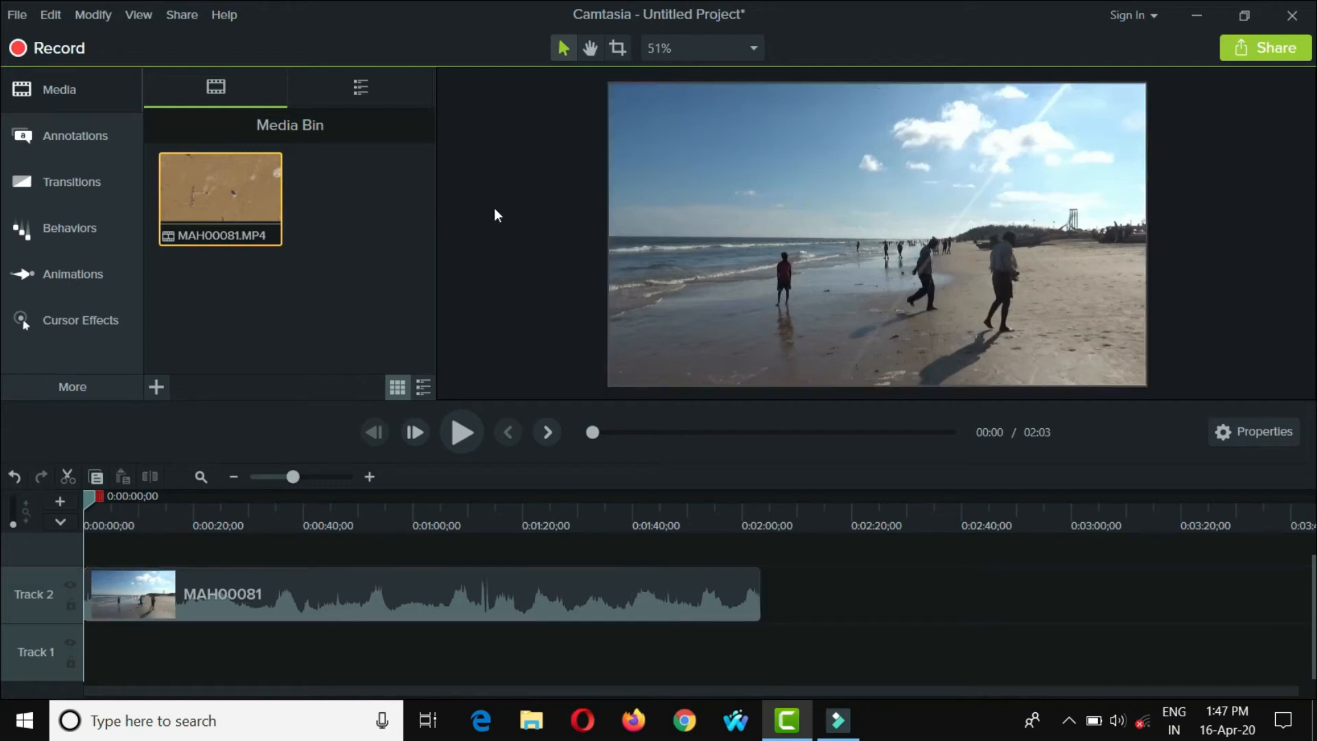
{"action": "left_click", "coordinate": [530, 354]}
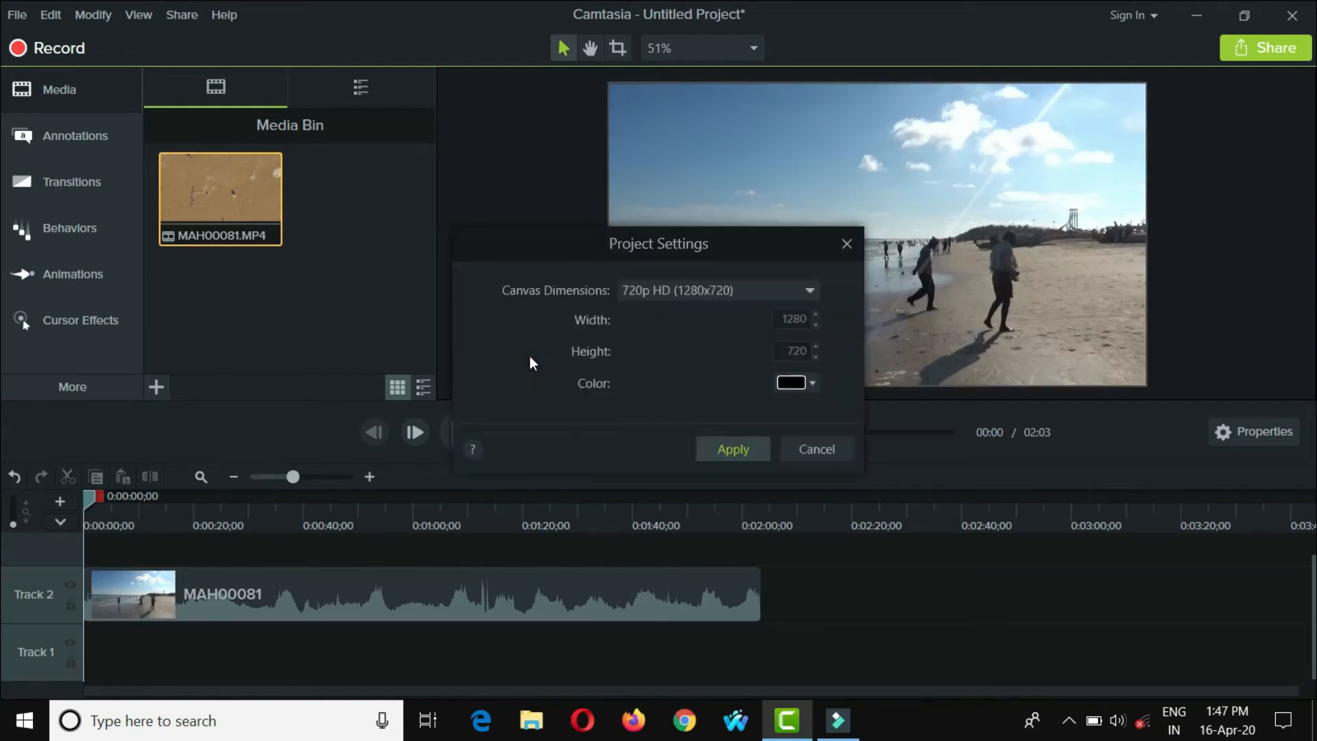
{"action": "left_click", "coordinate": [810, 290]}
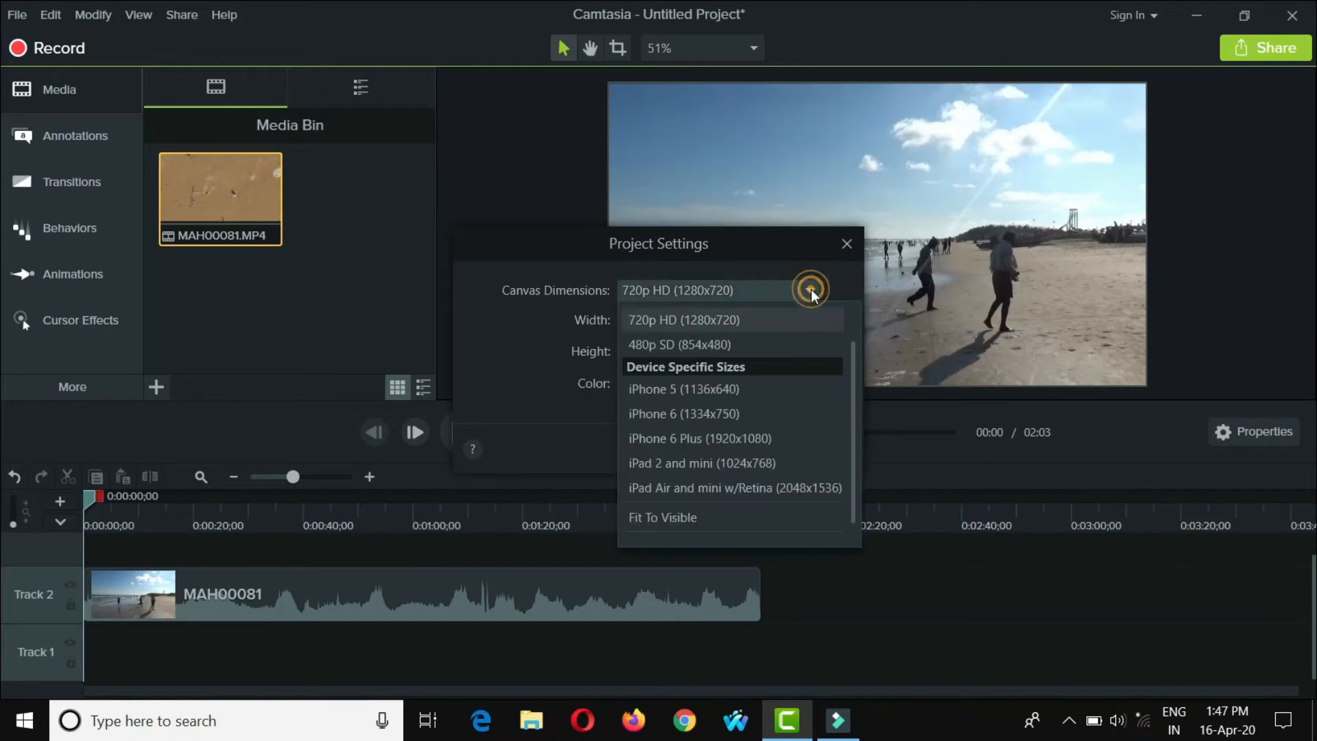
{"action": "left_click", "coordinate": [712, 339]}
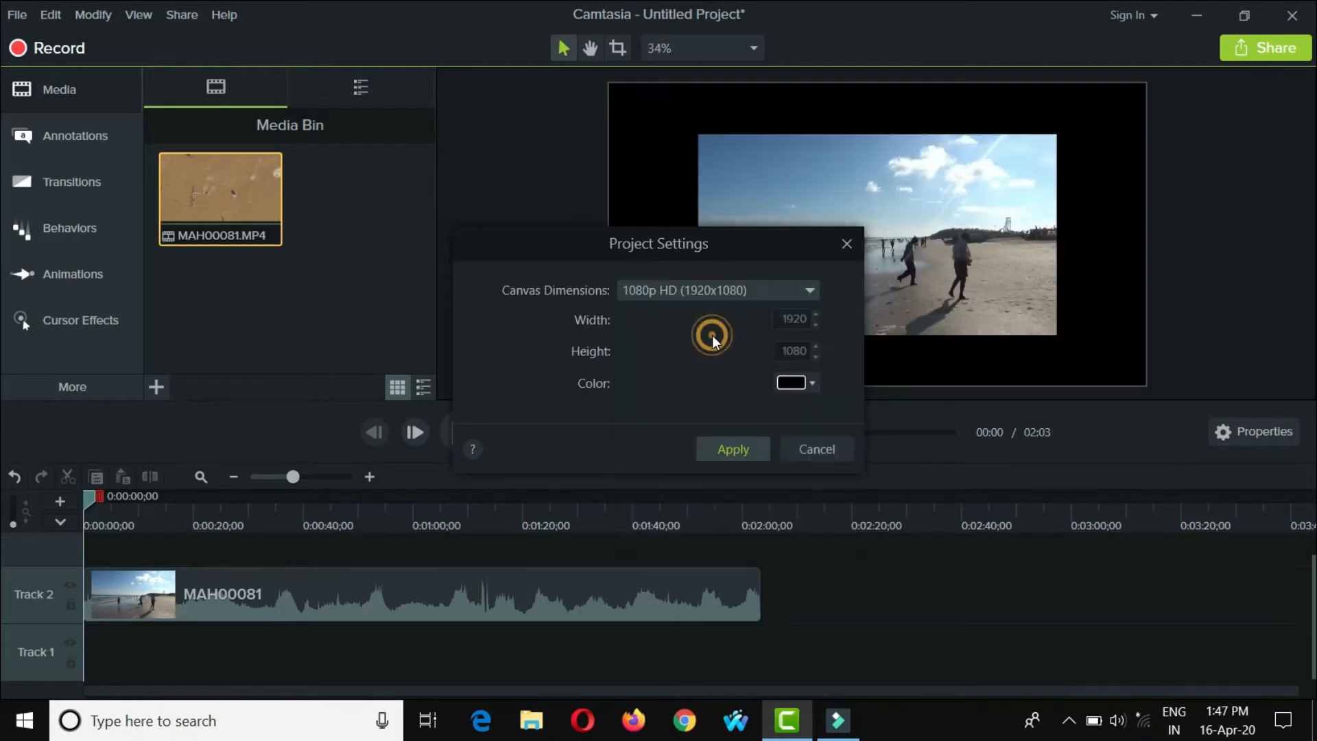
{"action": "left_click", "coordinate": [718, 449]}
- Reposition and enlarge the video so that it fills the whole canvas
{"action": "left_click_drag", "start_coordinate": [884, 282], "coordinate": [795, 232]}
{"action": "left_click_drag", "start_coordinate": [969, 286], "coordinate": [1146, 386]}
{"action": "left_click", "coordinate": [486, 262]}
- Play back the first few seconds of the Track 2 clip
{"action": "left_click", "coordinate": [383, 587]}
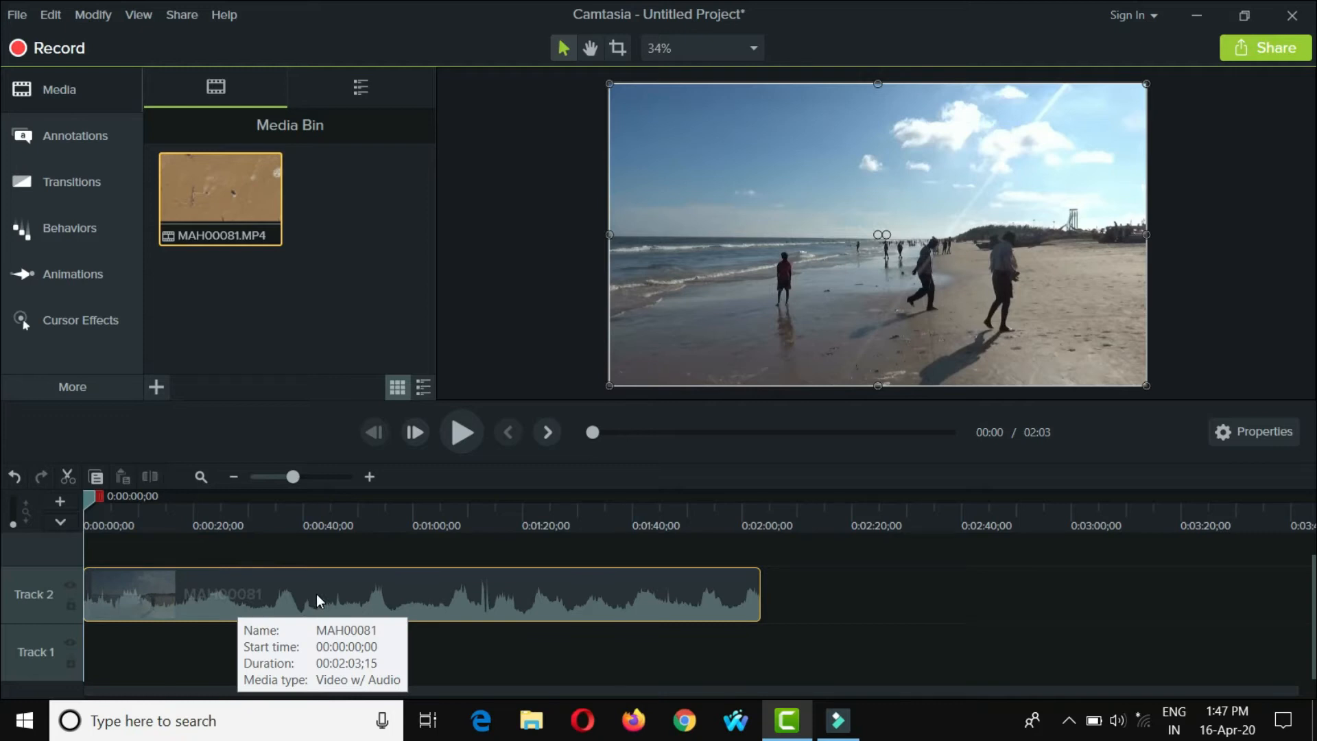
{"action": "key", "text": "space"}
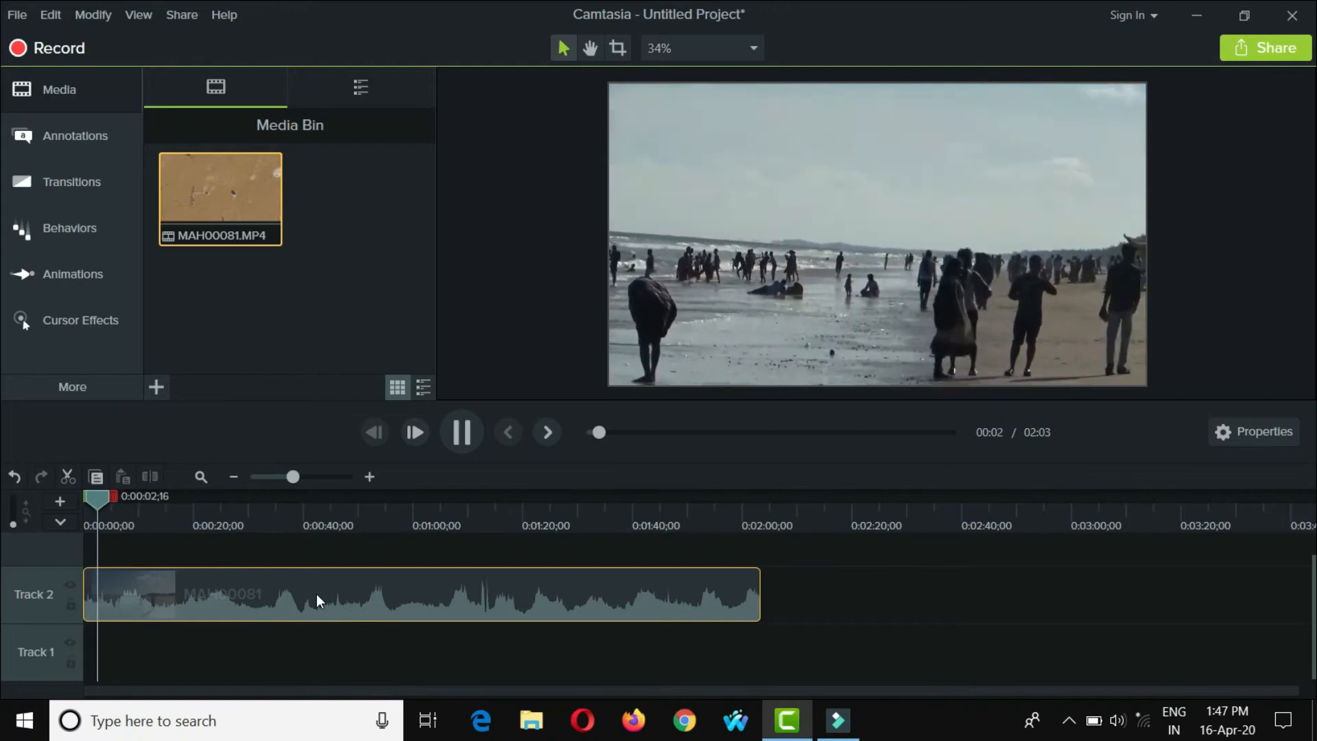
{"action": "key", "text": "space"}
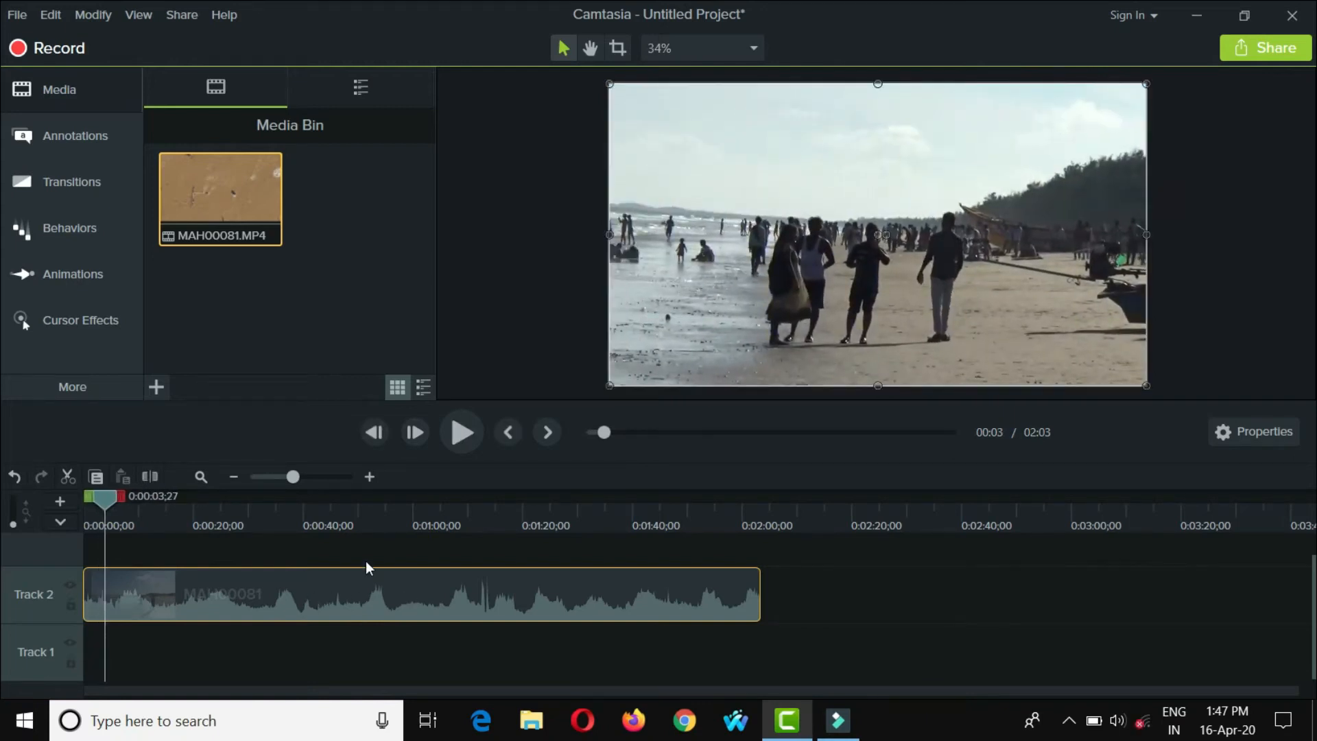
- Split the Track 2 clip at 0:00:55;11, select the first part and return the playhead to the beginning
{"action": "left_click_drag", "start_coordinate": [102, 499], "coordinate": [384, 500]}
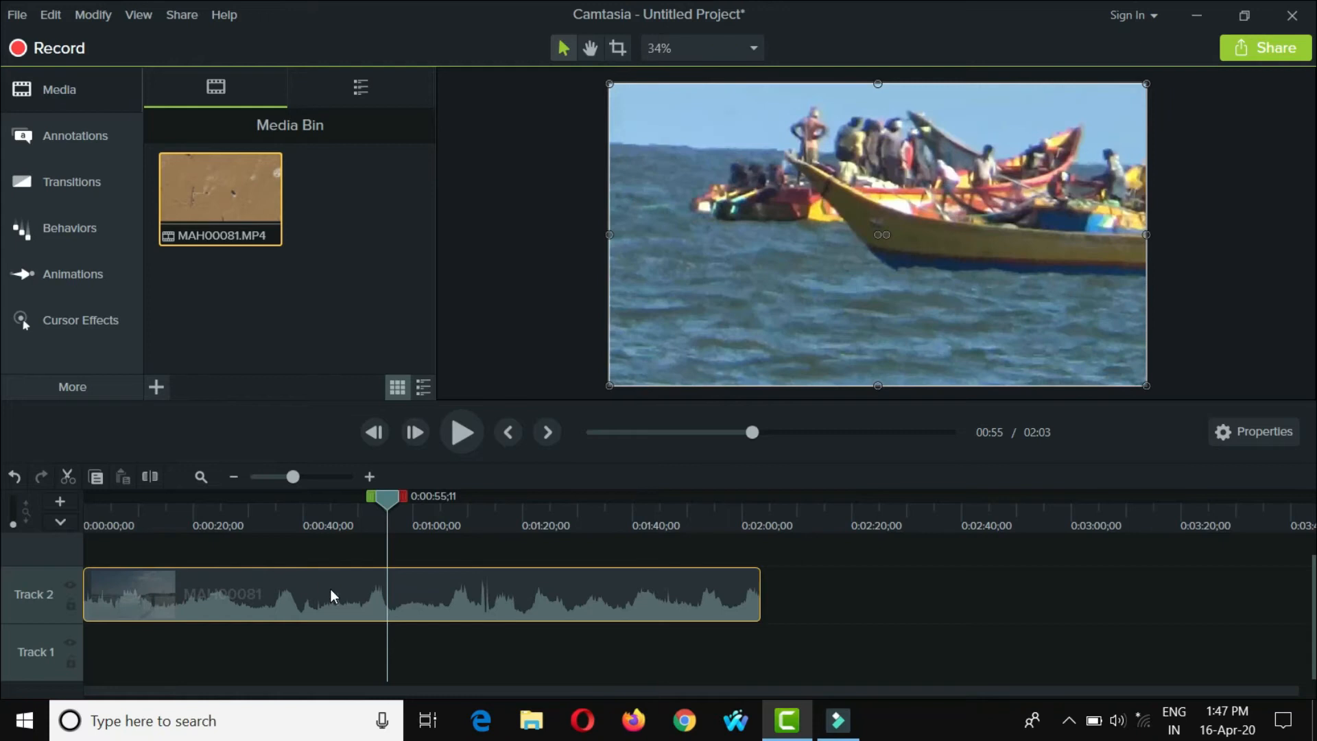
{"action": "left_click", "coordinate": [148, 473]}
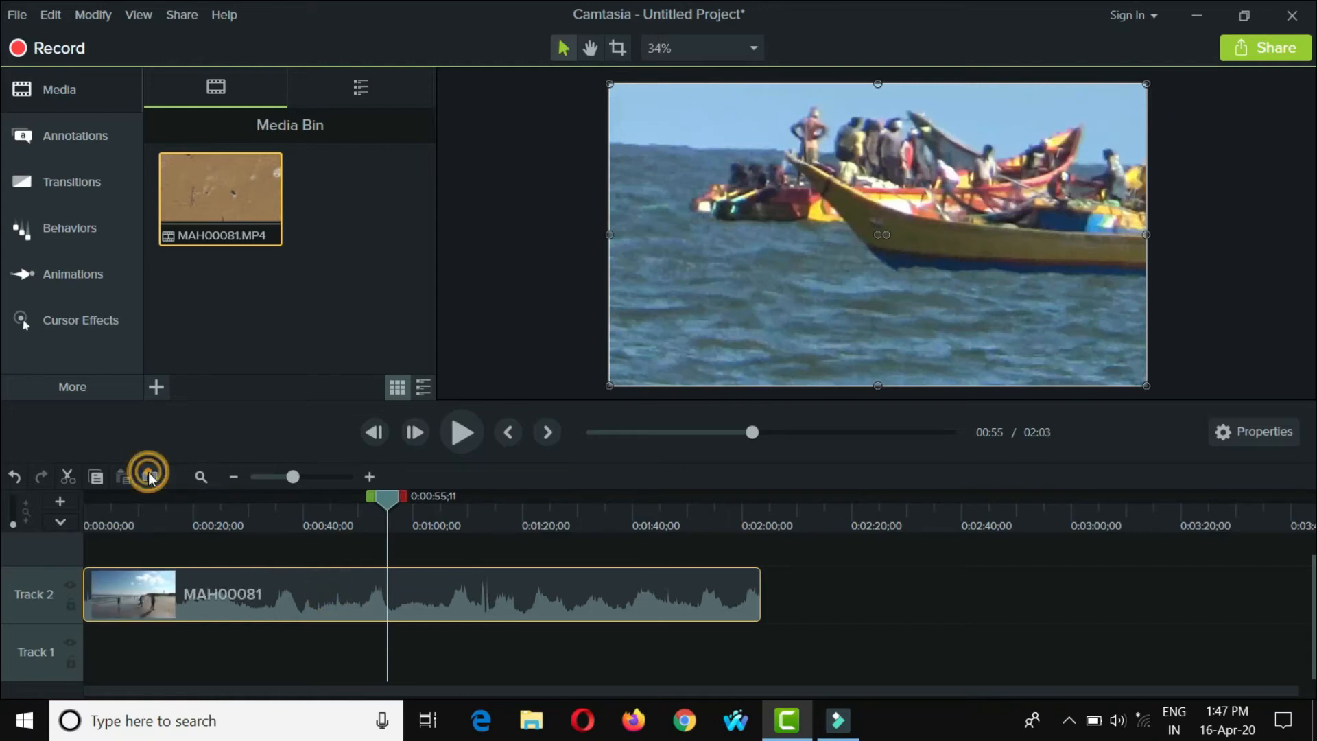
{"action": "left_click", "coordinate": [264, 594]}
{"action": "left_click_drag", "start_coordinate": [393, 497], "coordinate": [85, 498]}
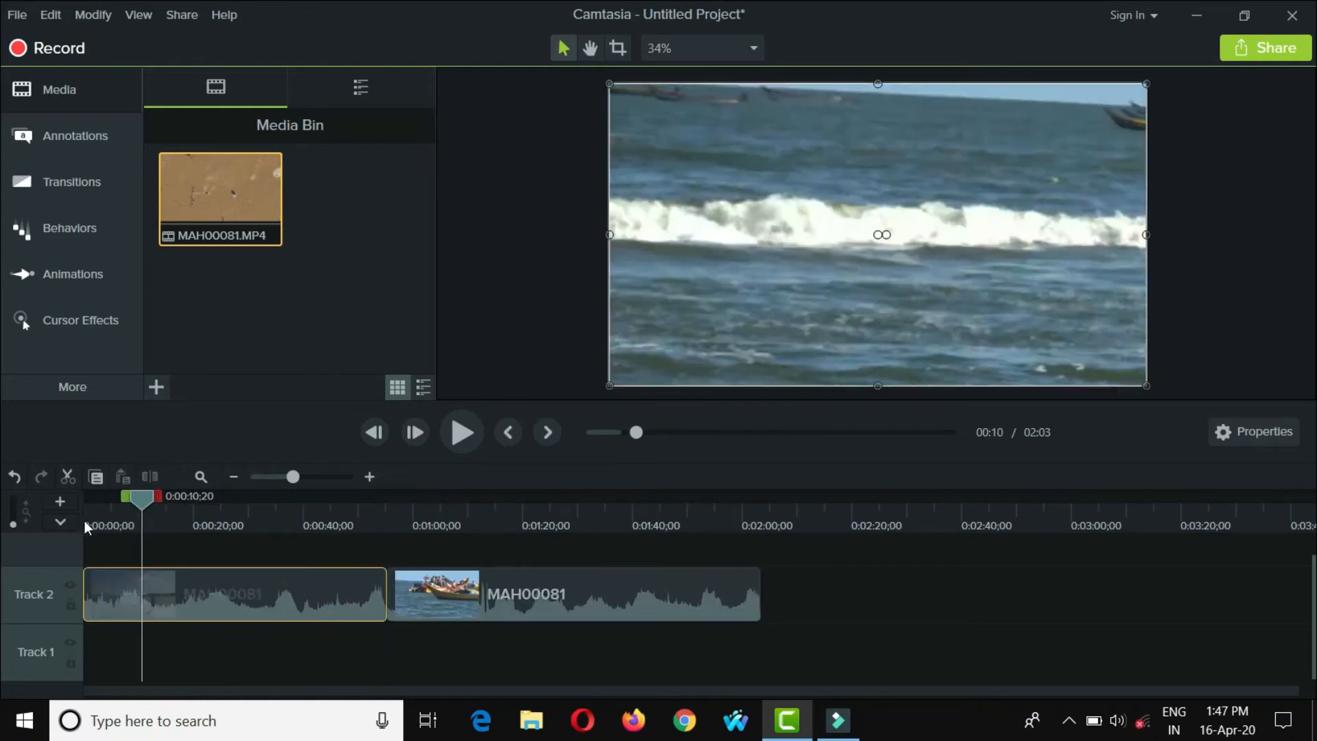
{"action": "right_click", "coordinate": [769, 232]}
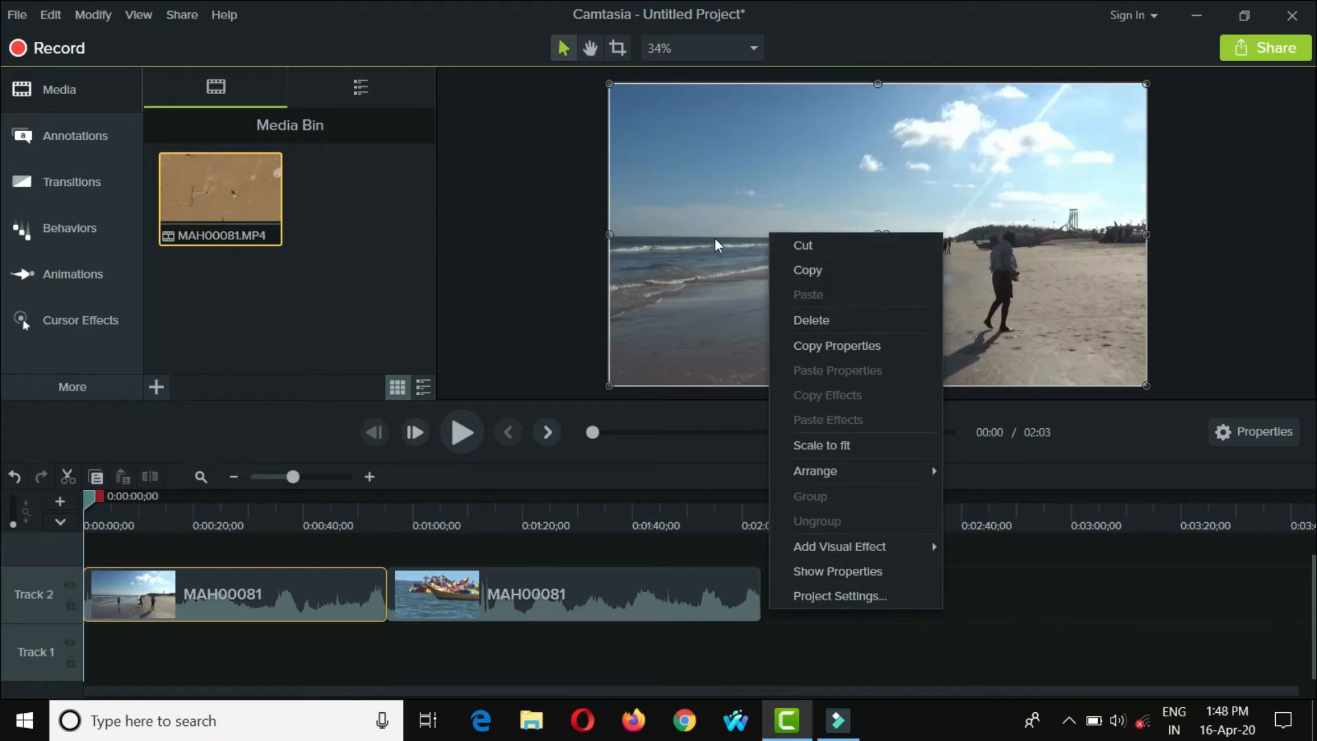
{"action": "left_click", "coordinate": [671, 276]}
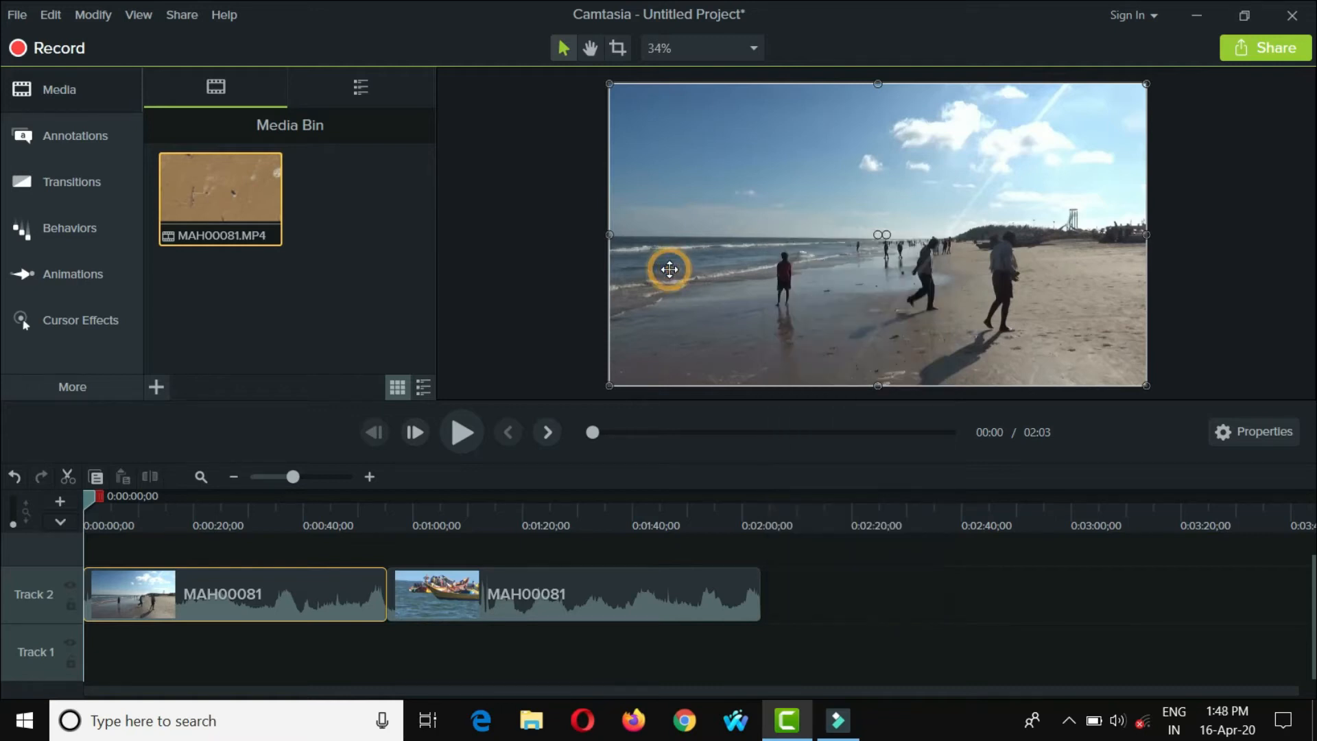
{"action": "right_click", "coordinate": [236, 595]}
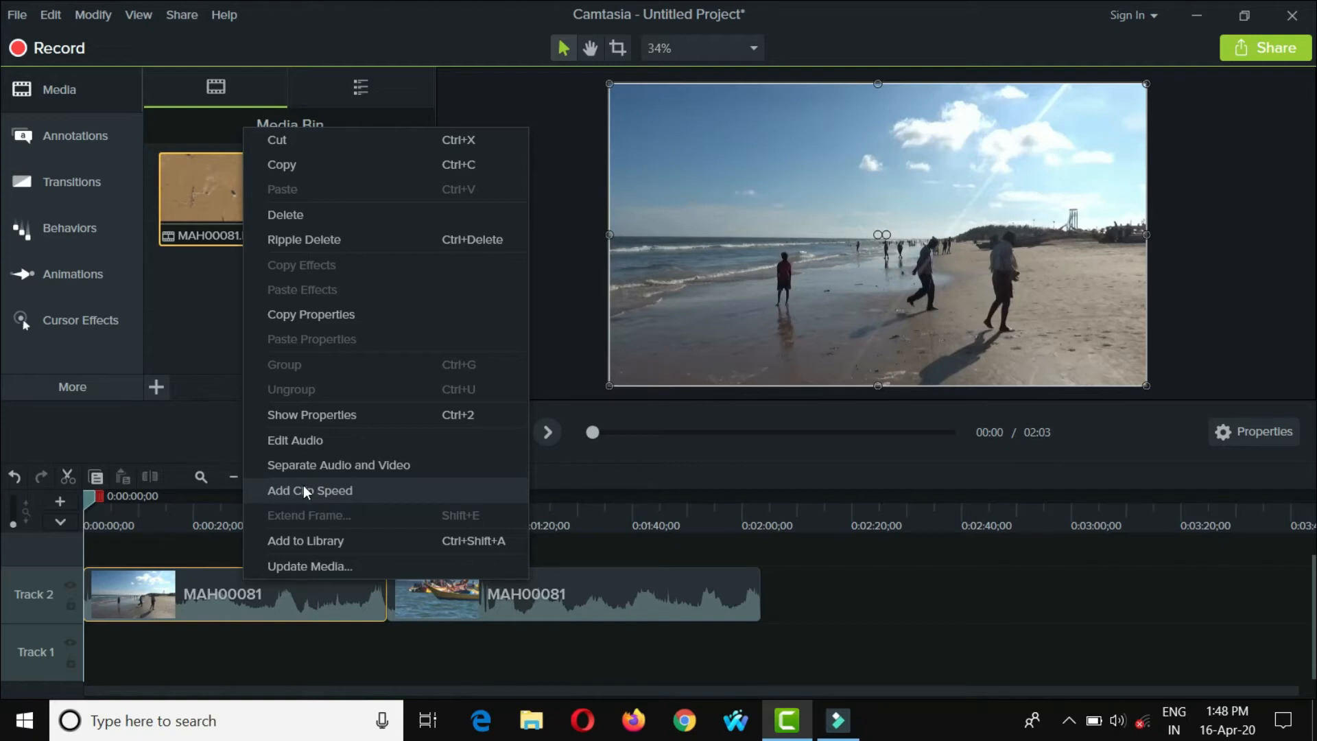
{"action": "left_click", "coordinate": [191, 328]}
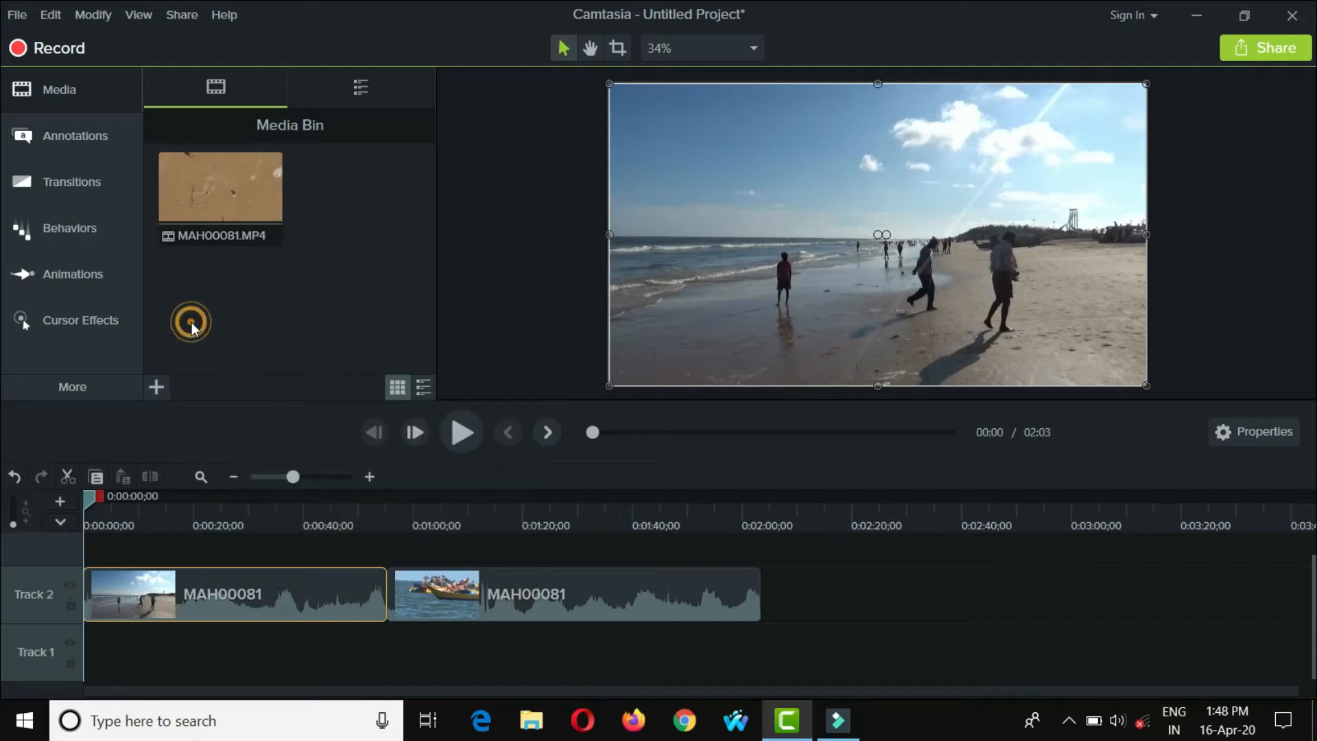
{"action": "left_click", "coordinate": [156, 388]}
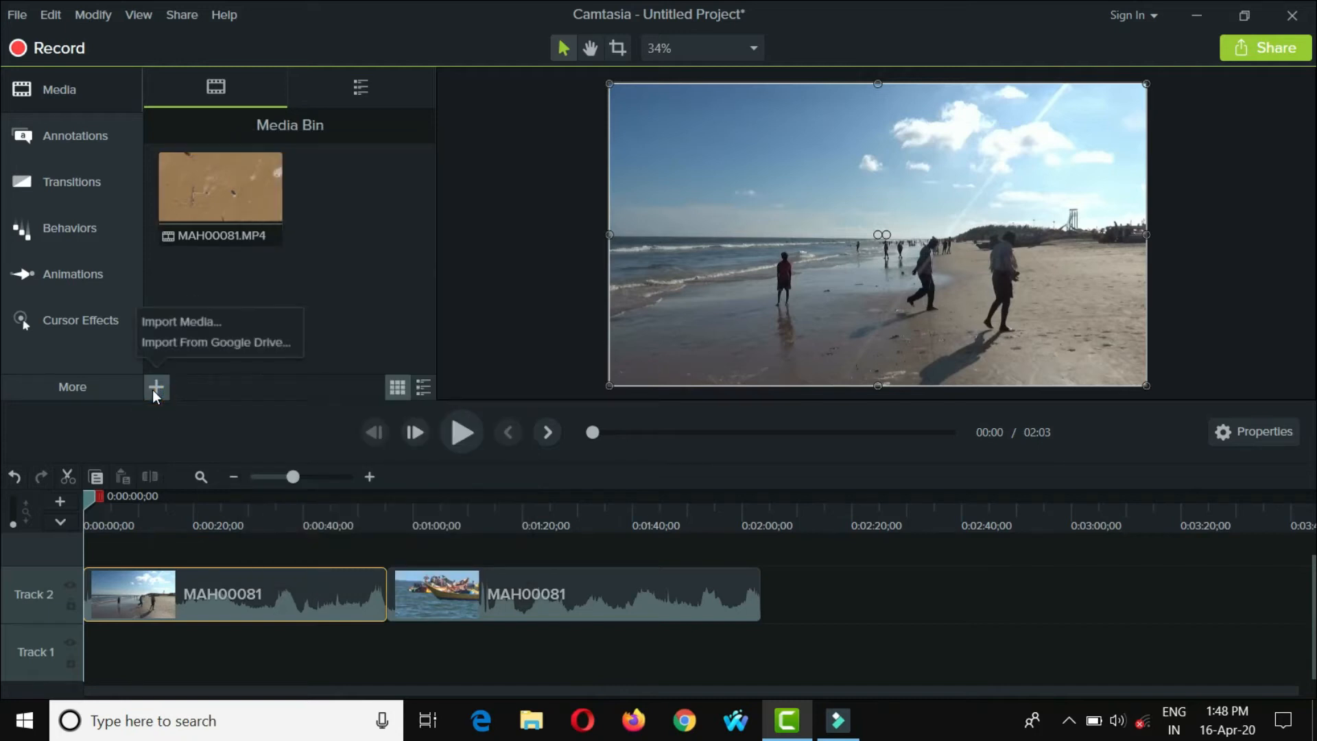
- Add the Clip Speed visual effect to the first MAH00081 clip on Track 2
{"action": "left_click", "coordinate": [89, 389]}
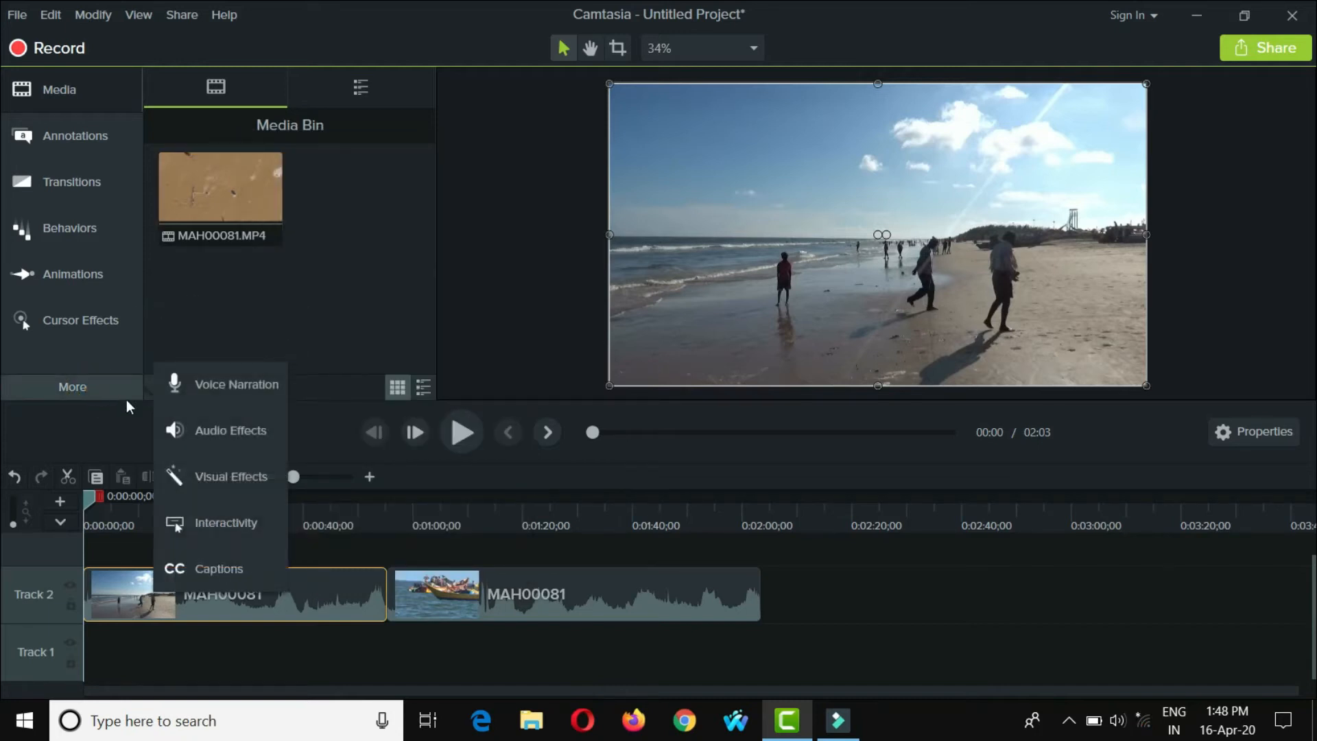
{"action": "left_click", "coordinate": [216, 473]}
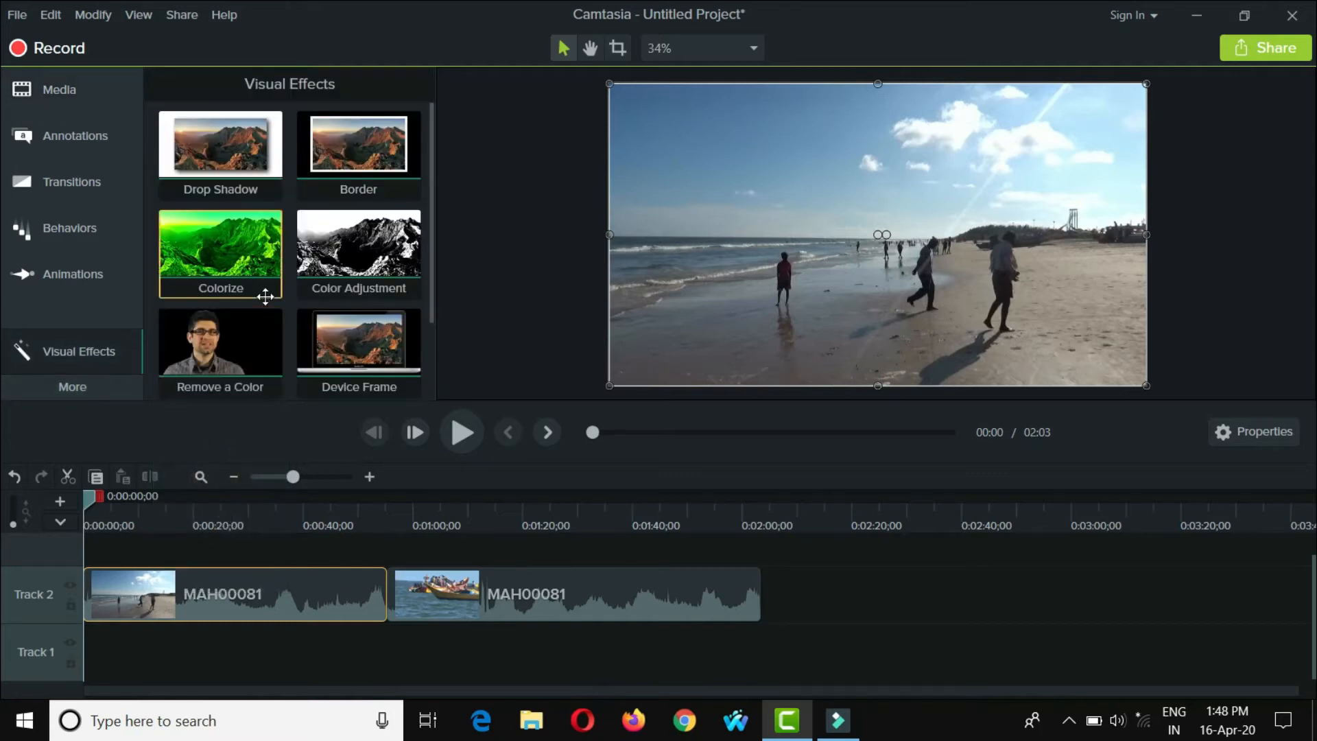
{"action": "scroll", "coordinate": [265, 298], "scroll_direction": "down", "scroll_amount": 2}
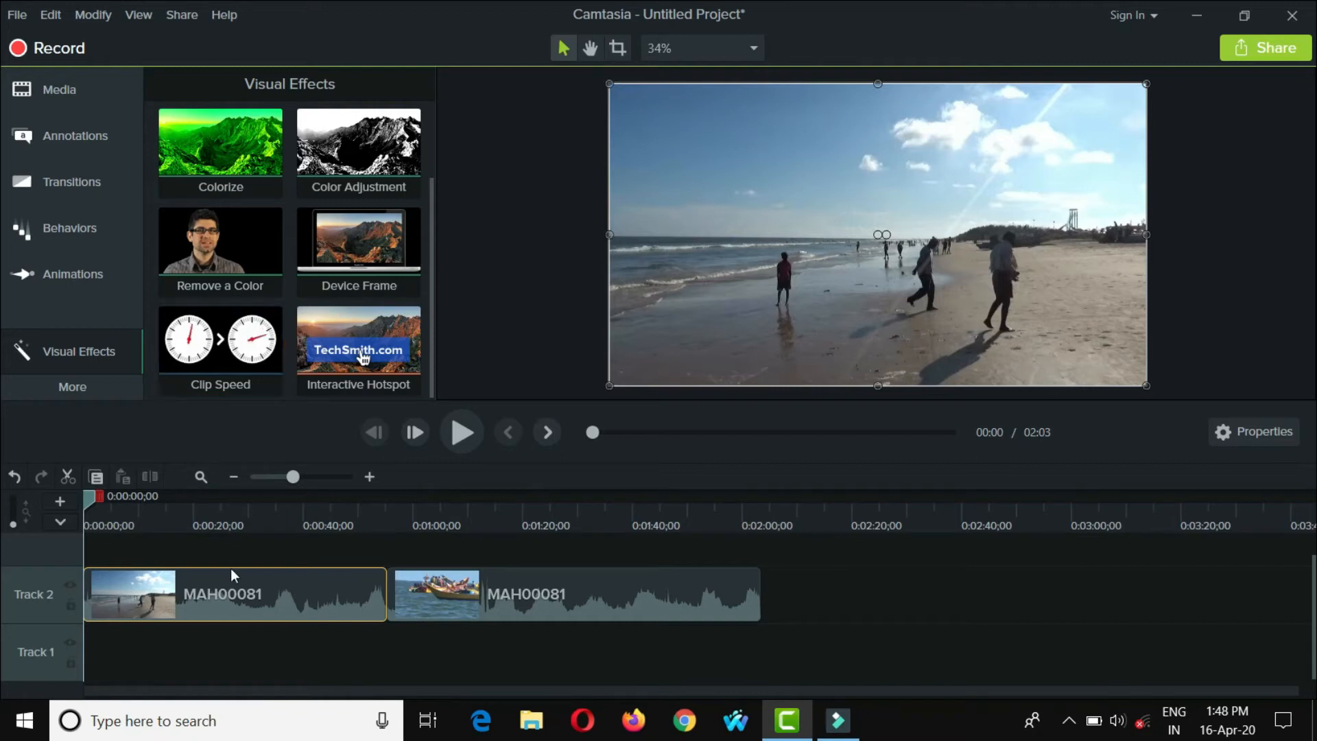
{"action": "right_click", "coordinate": [239, 594]}
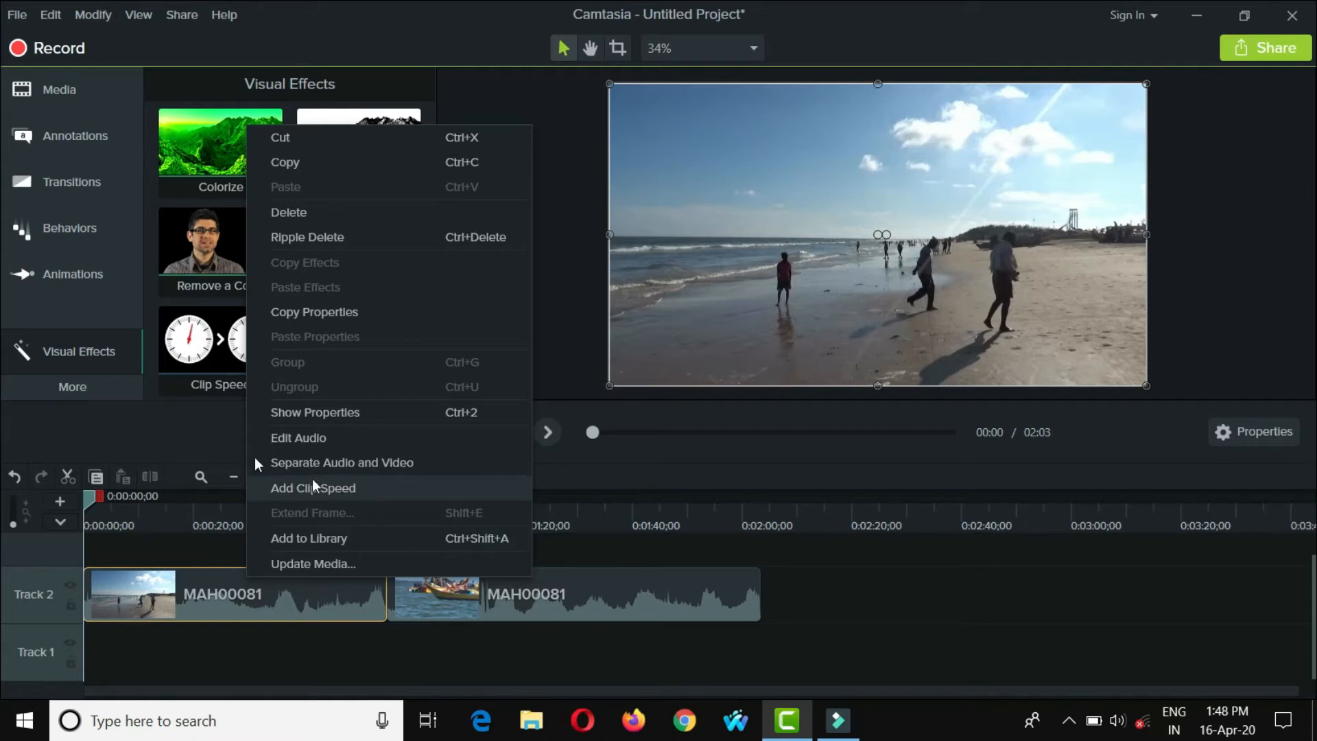
{"action": "left_click", "coordinate": [192, 408]}
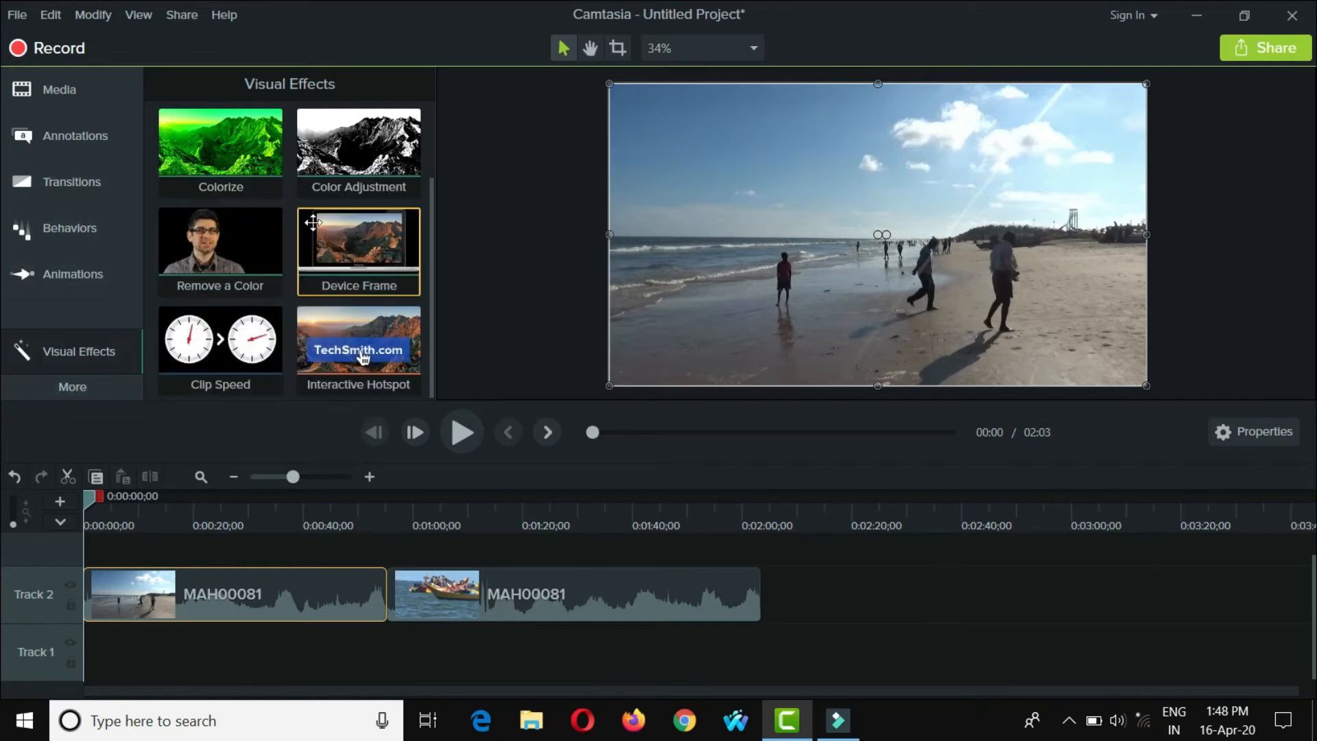
{"action": "scroll", "coordinate": [293, 284], "scroll_direction": "up", "scroll_amount": 2}
{"action": "left_click", "coordinate": [225, 334]}
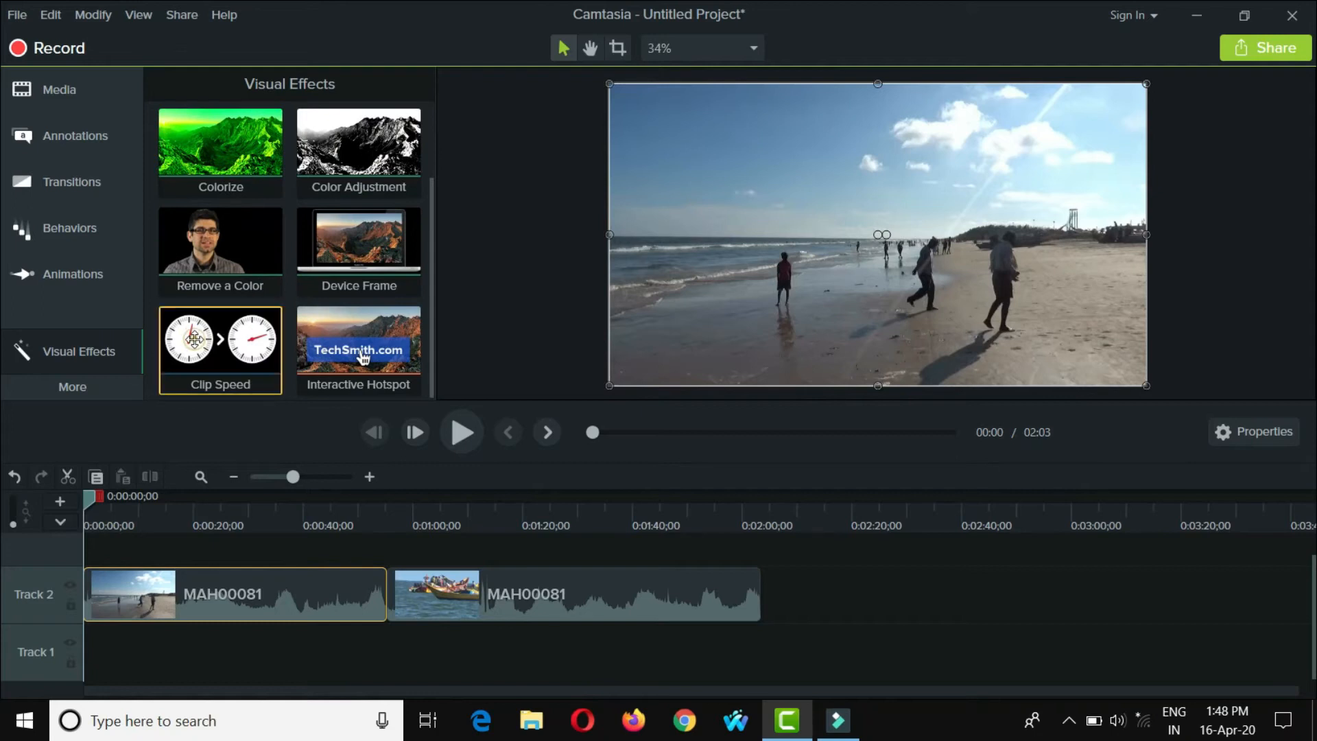
{"action": "left_click_drag", "start_coordinate": [225, 334], "coordinate": [241, 587]}
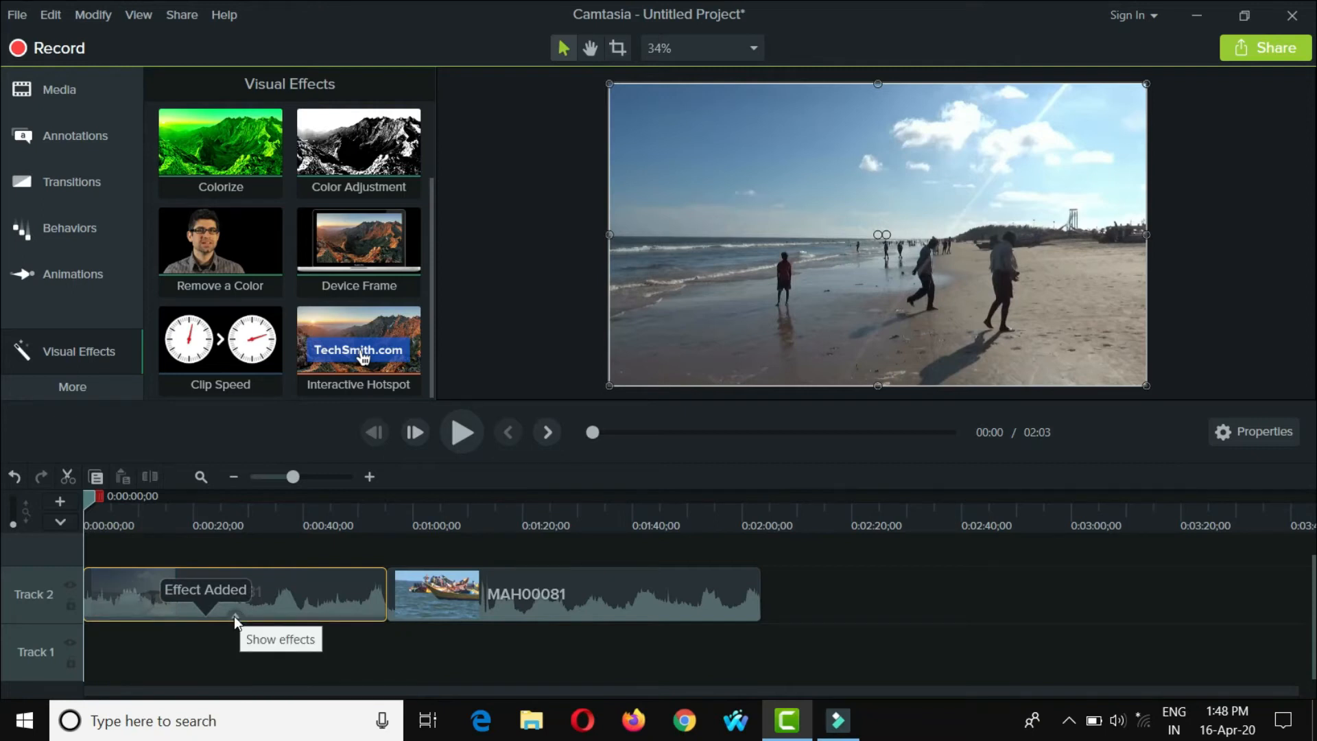
- Set the speed of the first clip's Clip Speed effect to 6.00x in its properties
{"action": "left_click", "coordinate": [237, 616]}
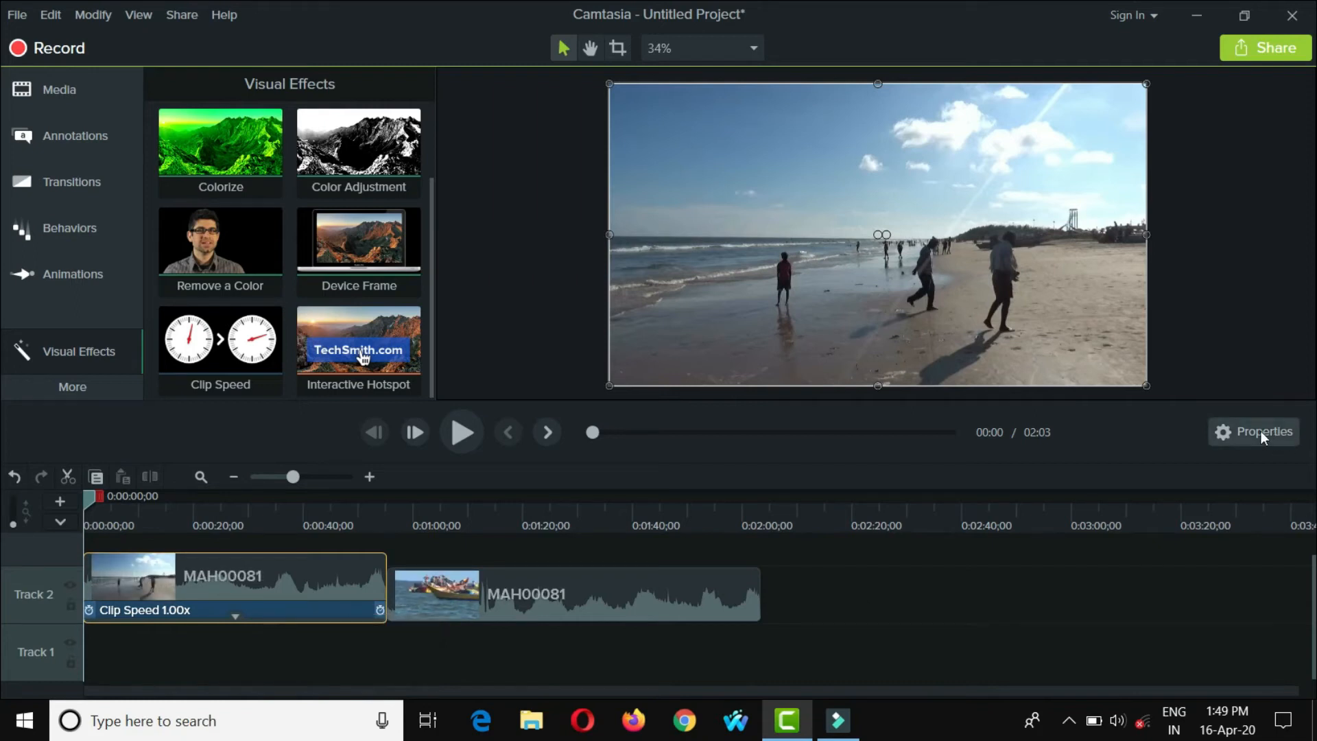
{"action": "left_click", "coordinate": [232, 610]}
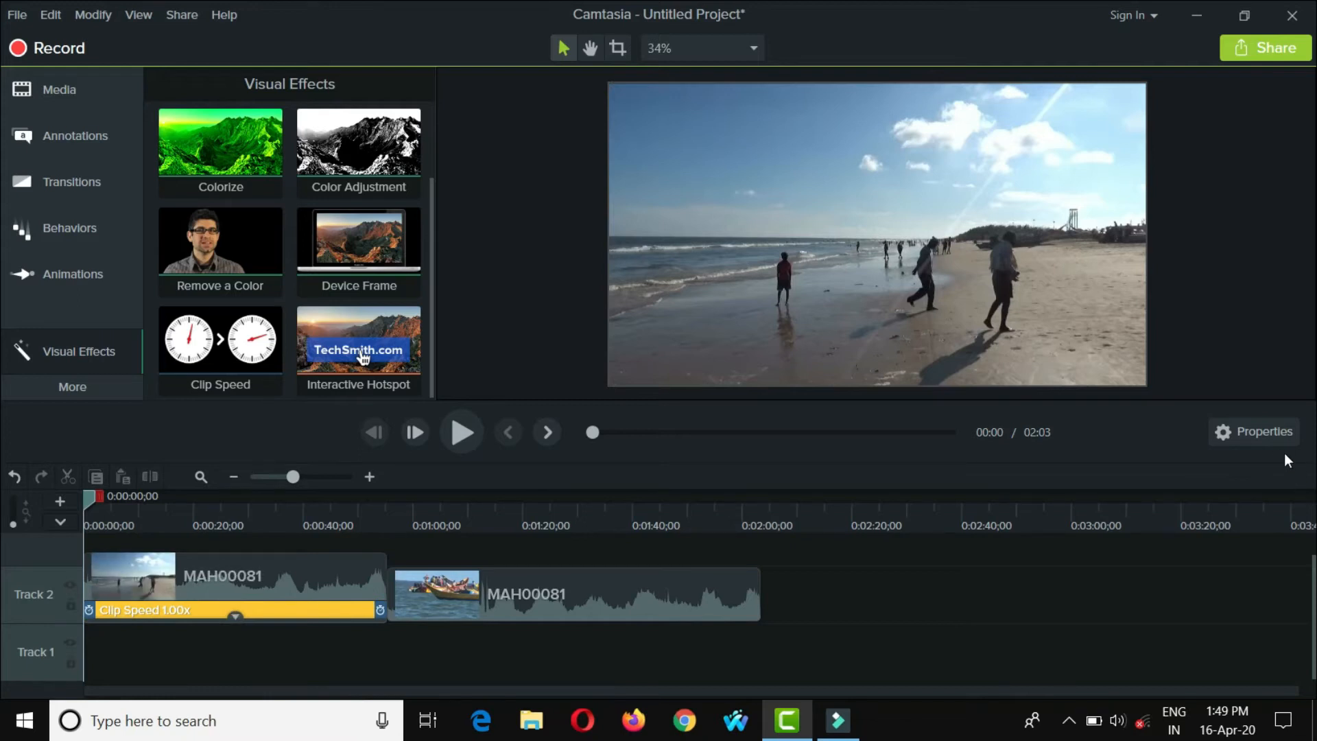
{"action": "left_click", "coordinate": [1272, 431]}
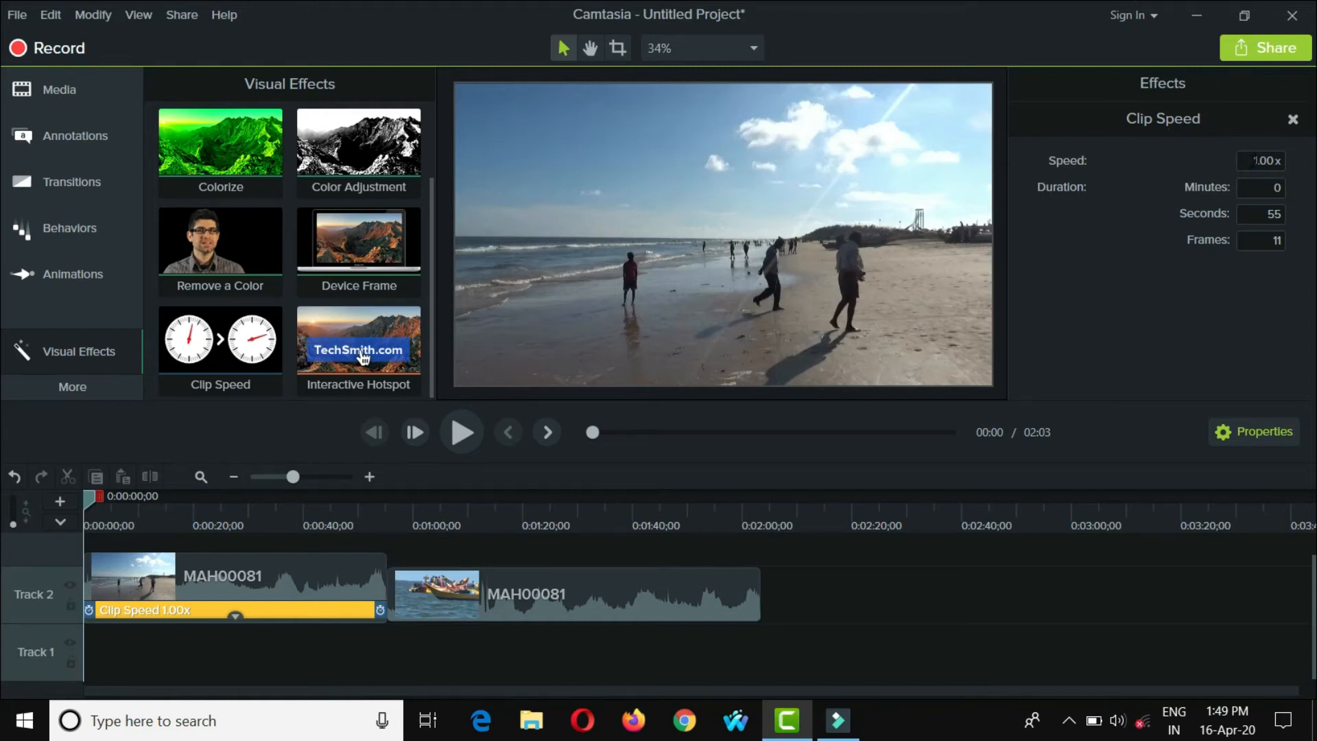
{"action": "double_click", "coordinate": [1254, 160]}
{"action": "type", "text": "6.00"}
{"action": "left_click", "coordinate": [1249, 430]}
{"action": "left_click", "coordinate": [1250, 429]}
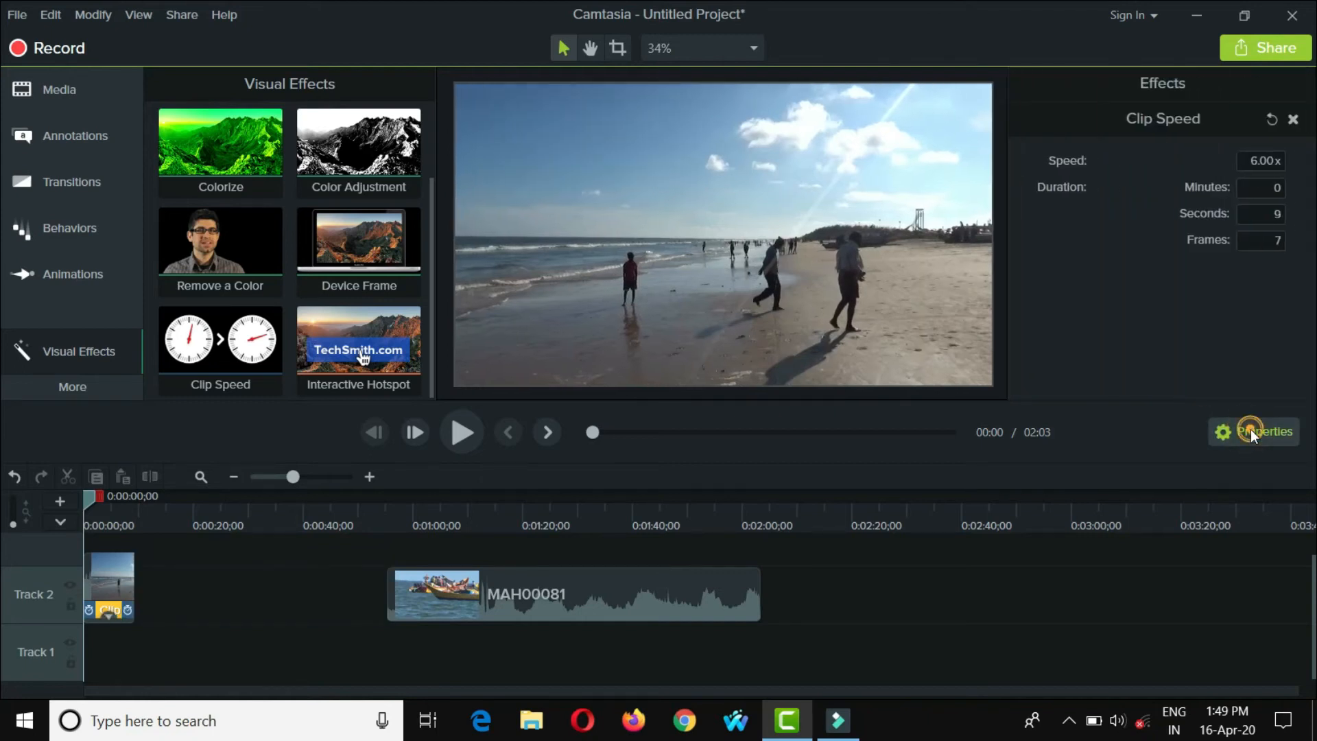
{"action": "left_click", "coordinate": [1250, 429]}
- Move the second Track 2 clip against the end of the sped-up clip and collapse the first clip's effects
{"action": "left_click", "coordinate": [106, 574]}
{"action": "left_click_drag", "start_coordinate": [546, 582], "coordinate": [277, 594]}
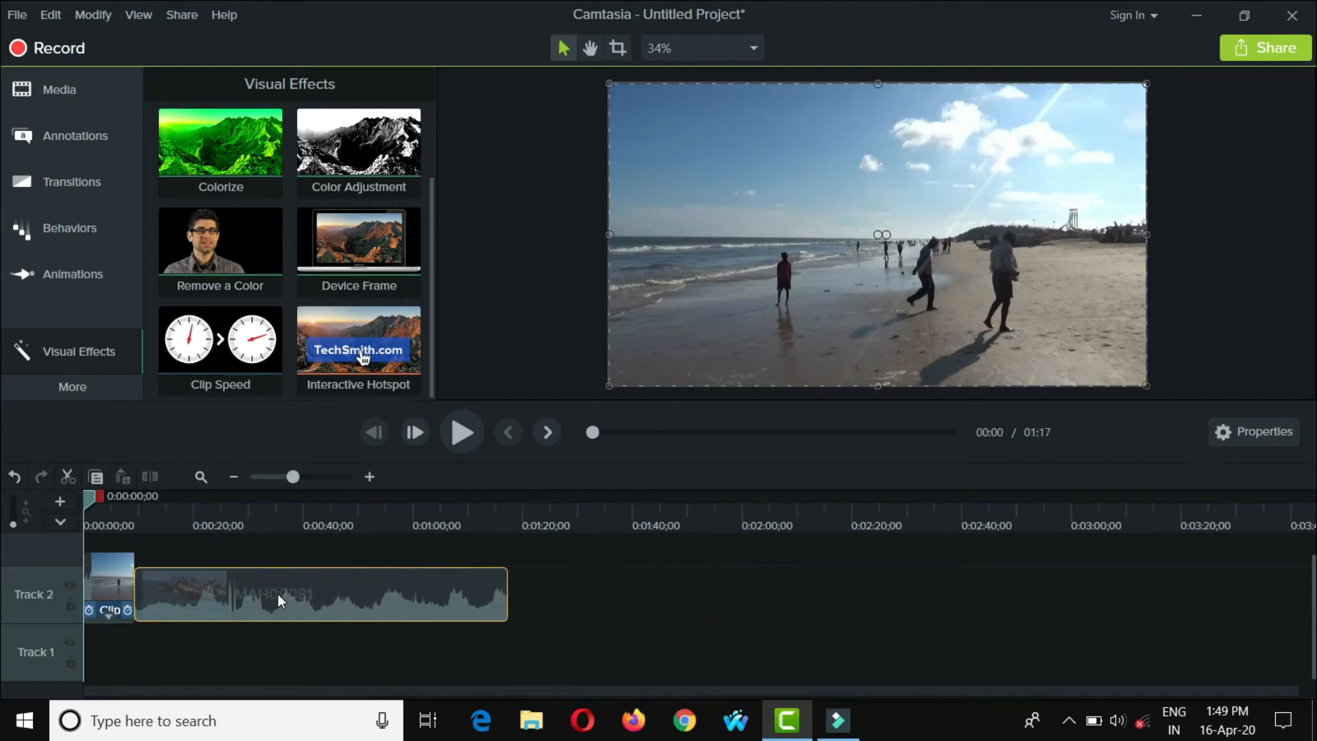
{"action": "left_click", "coordinate": [109, 615]}
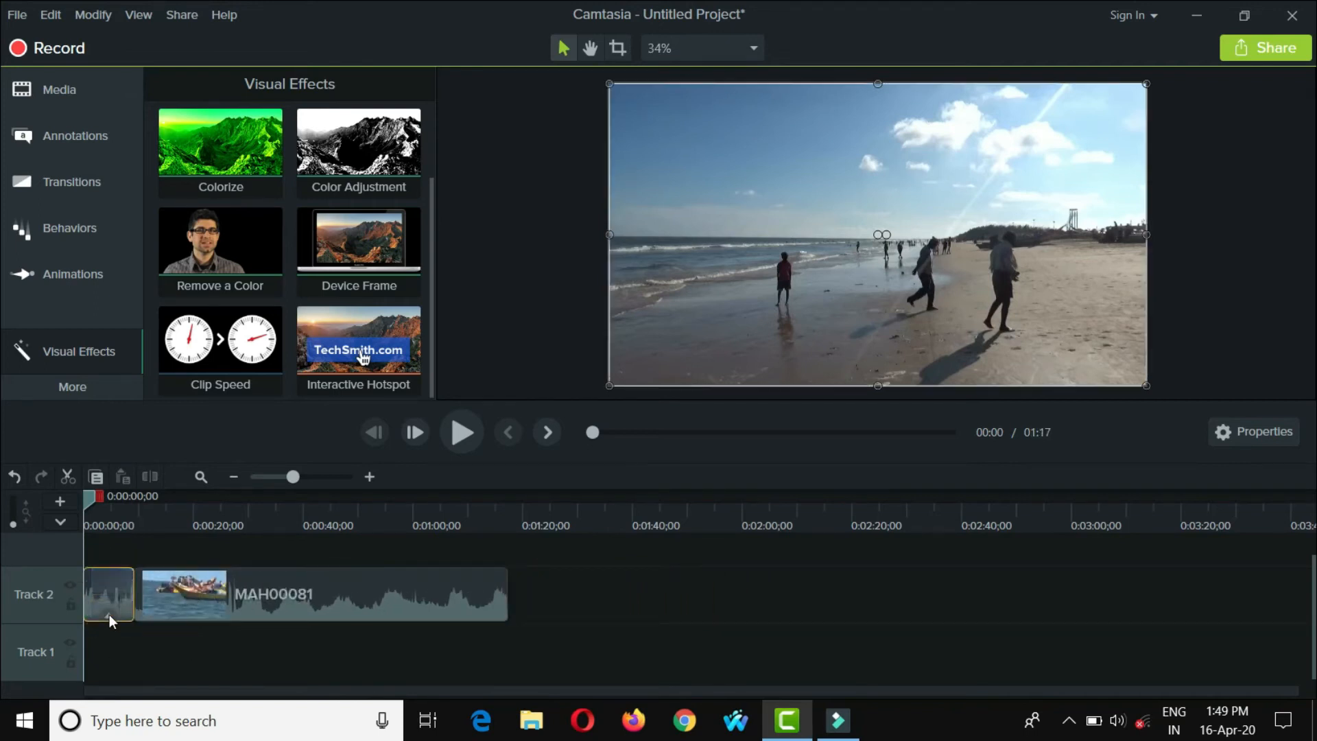
- Play back the sped-up clip through the start of the second clip, then return the playhead to the beginning
{"action": "mouse_move", "coordinate": [295, 476]}
{"action": "left_mouse_down"}
{"action": "mouse_move", "coordinate": [316, 475]}
{"action": "mouse_move", "coordinate": [307, 472]}
{"action": "left_mouse_up"}
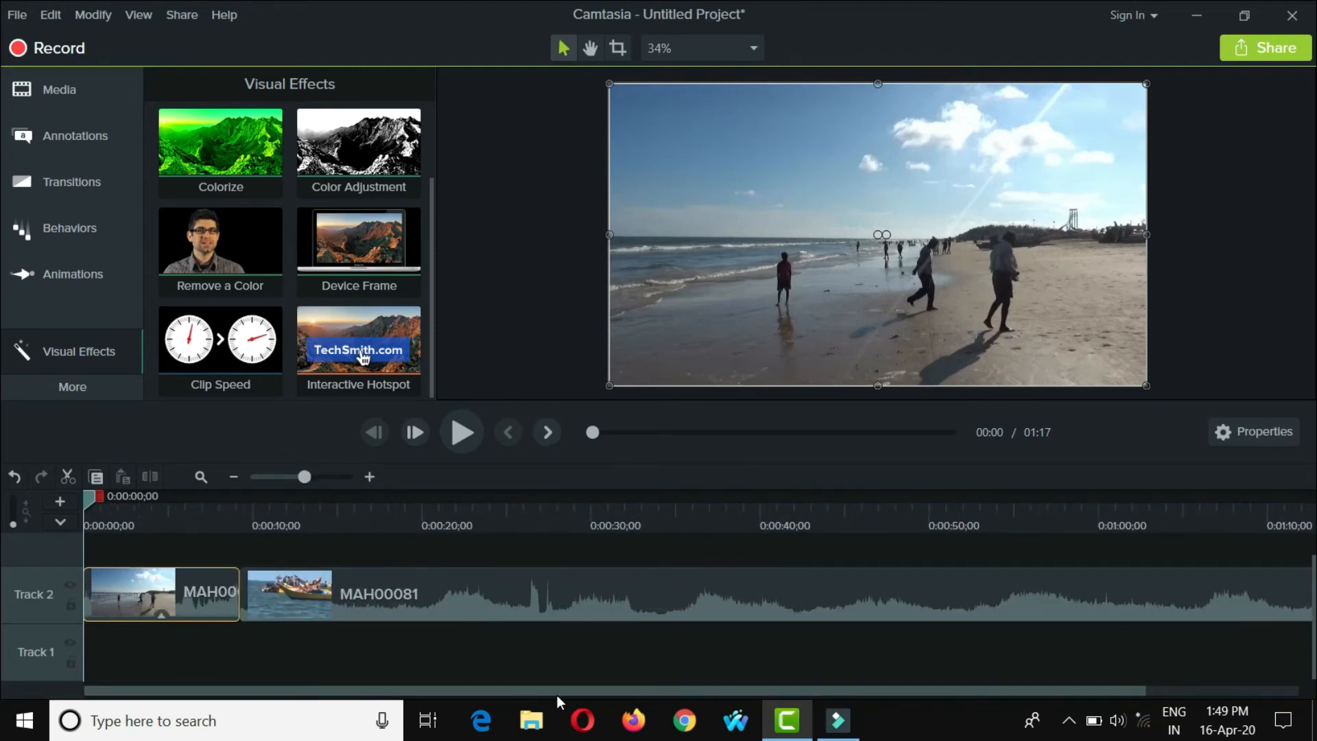
{"action": "key", "text": "space"}
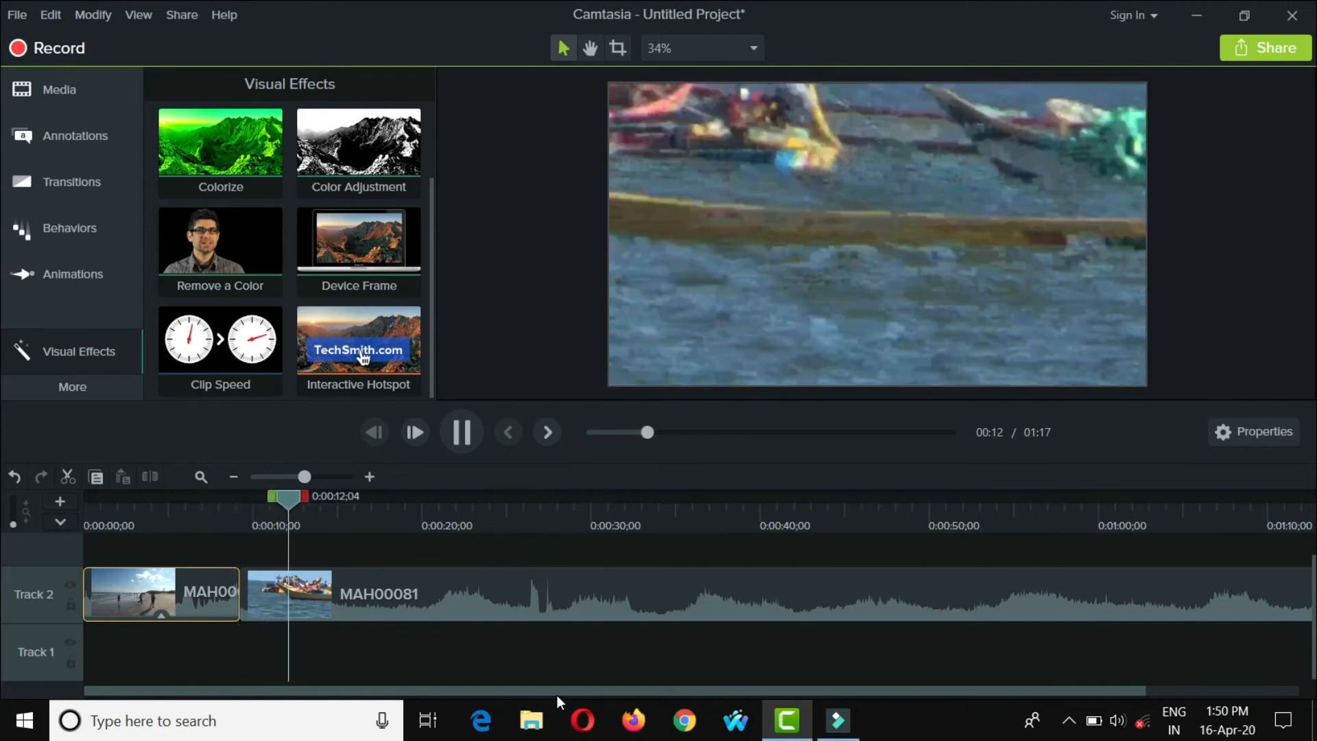
{"action": "key", "text": "space"}
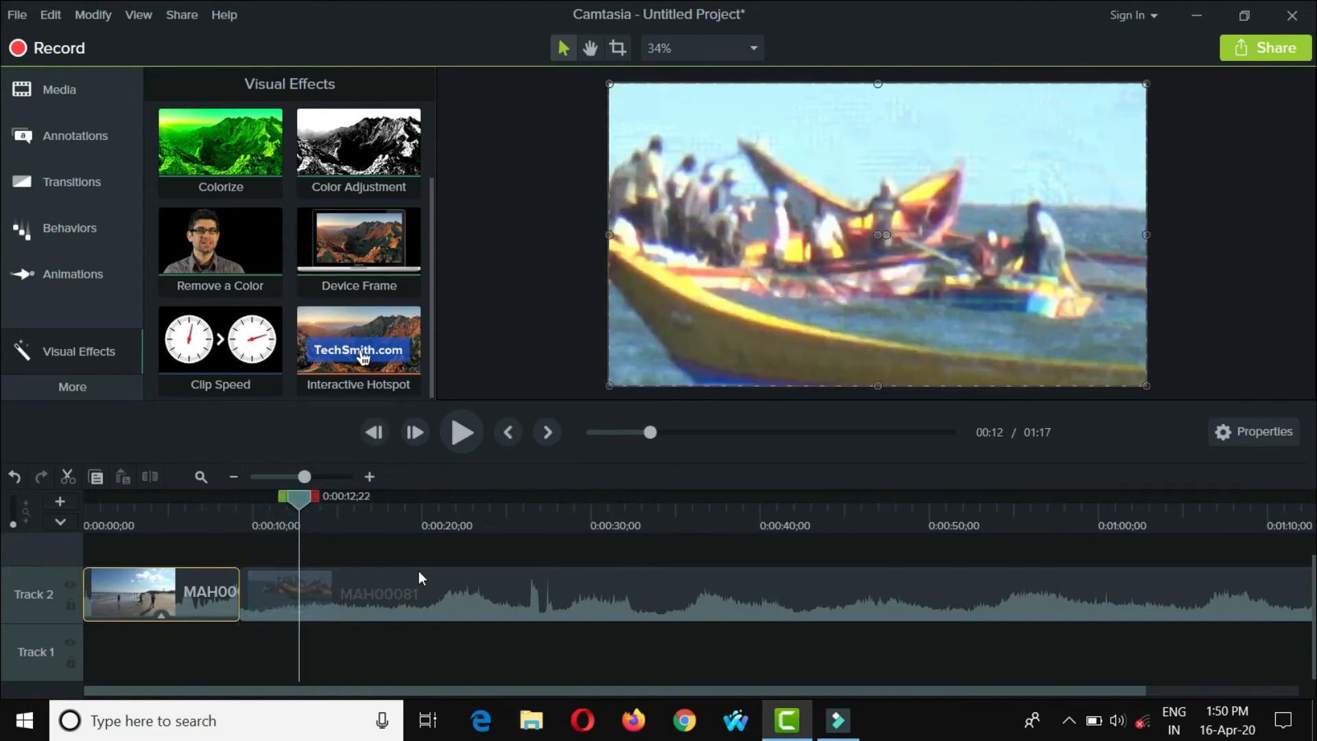
{"action": "left_click_drag", "start_coordinate": [293, 499], "coordinate": [5, 502]}
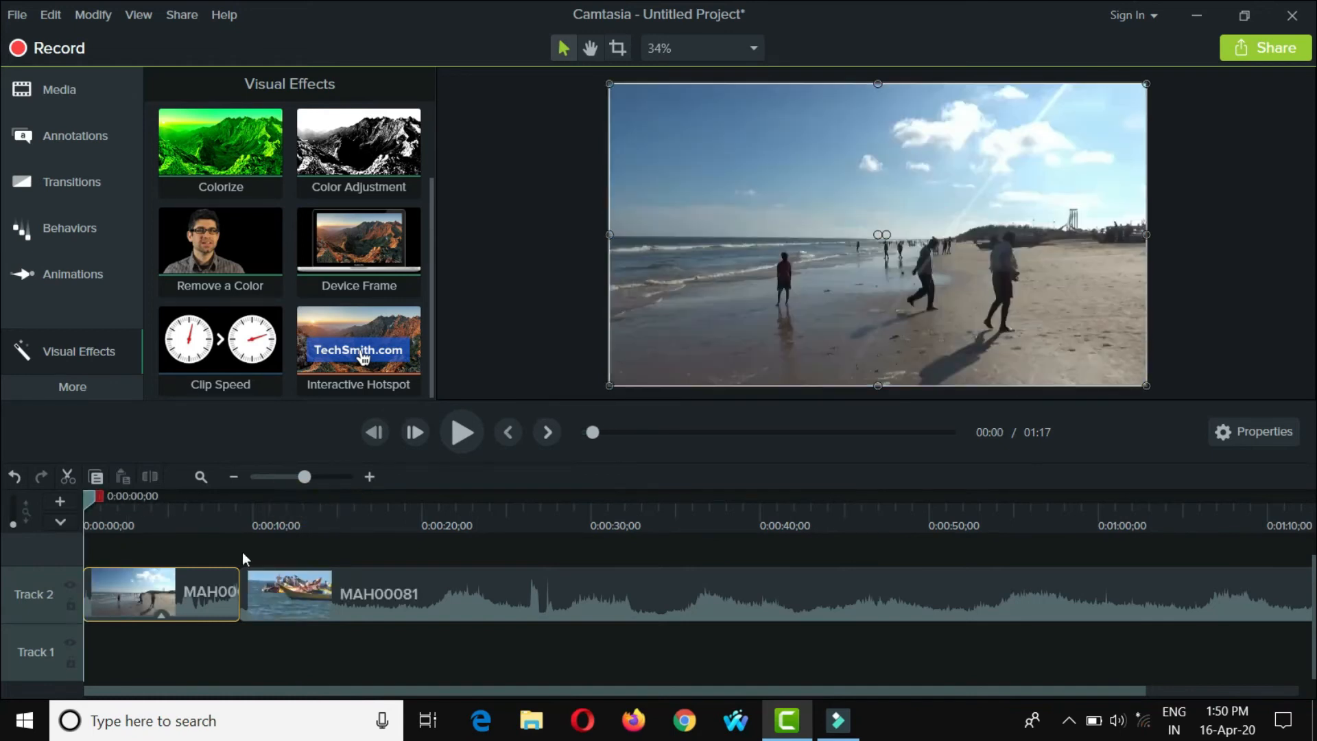
- Delete the second clip from Track 2, keeping only the sped-up clip, and select that clip
{"action": "left_click", "coordinate": [389, 590]}
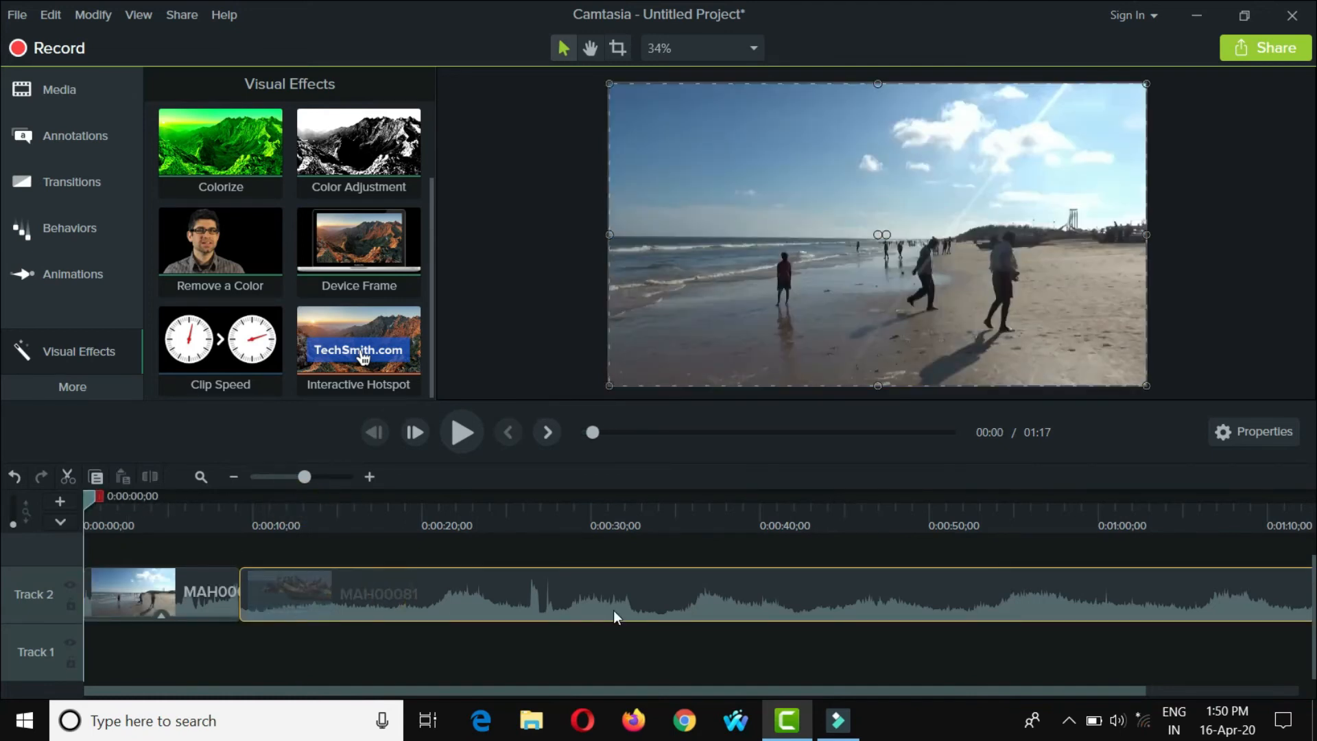
{"action": "key", "text": "Delete"}
{"action": "left_click", "coordinate": [207, 585]}
- Produce the project as a local file with the MP4 only (up to 1080p) preset in H:\all videos\, without organizing files into sub-folders
{"action": "left_click", "coordinate": [1263, 42]}
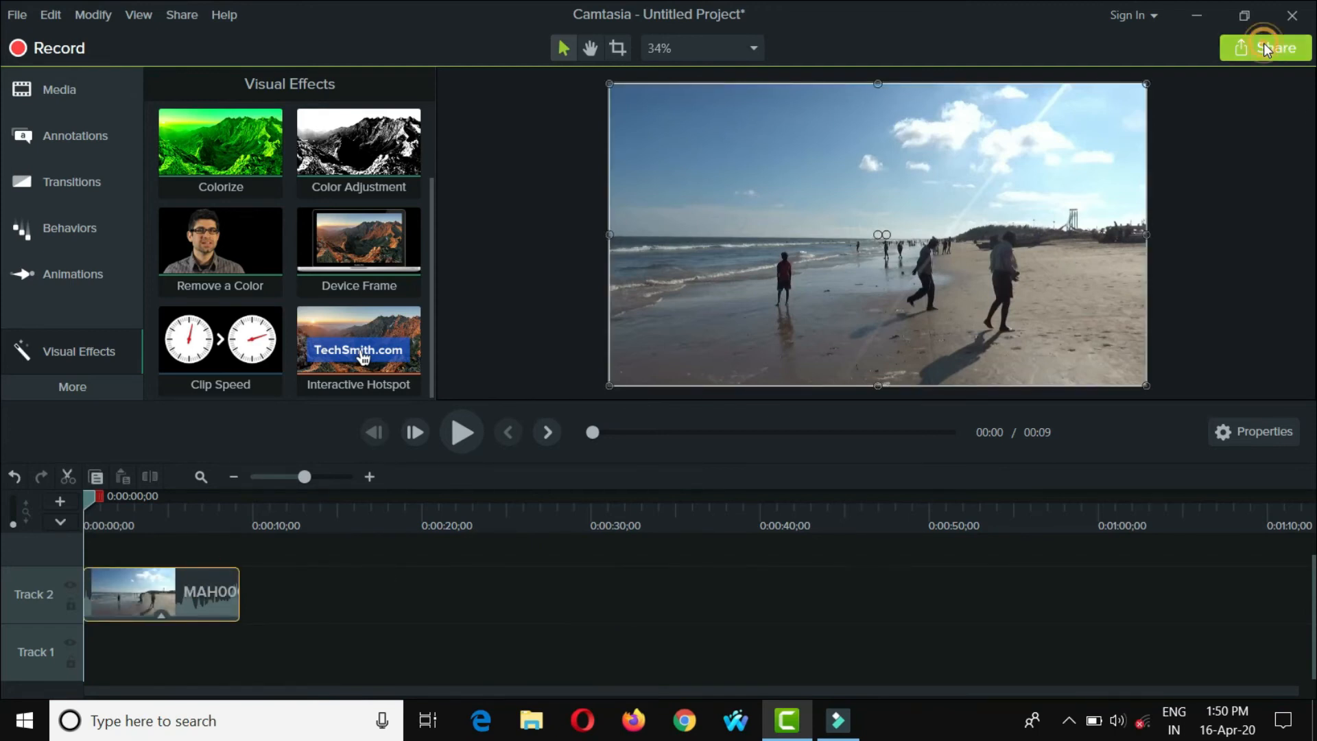
{"action": "left_click", "coordinate": [1173, 85]}
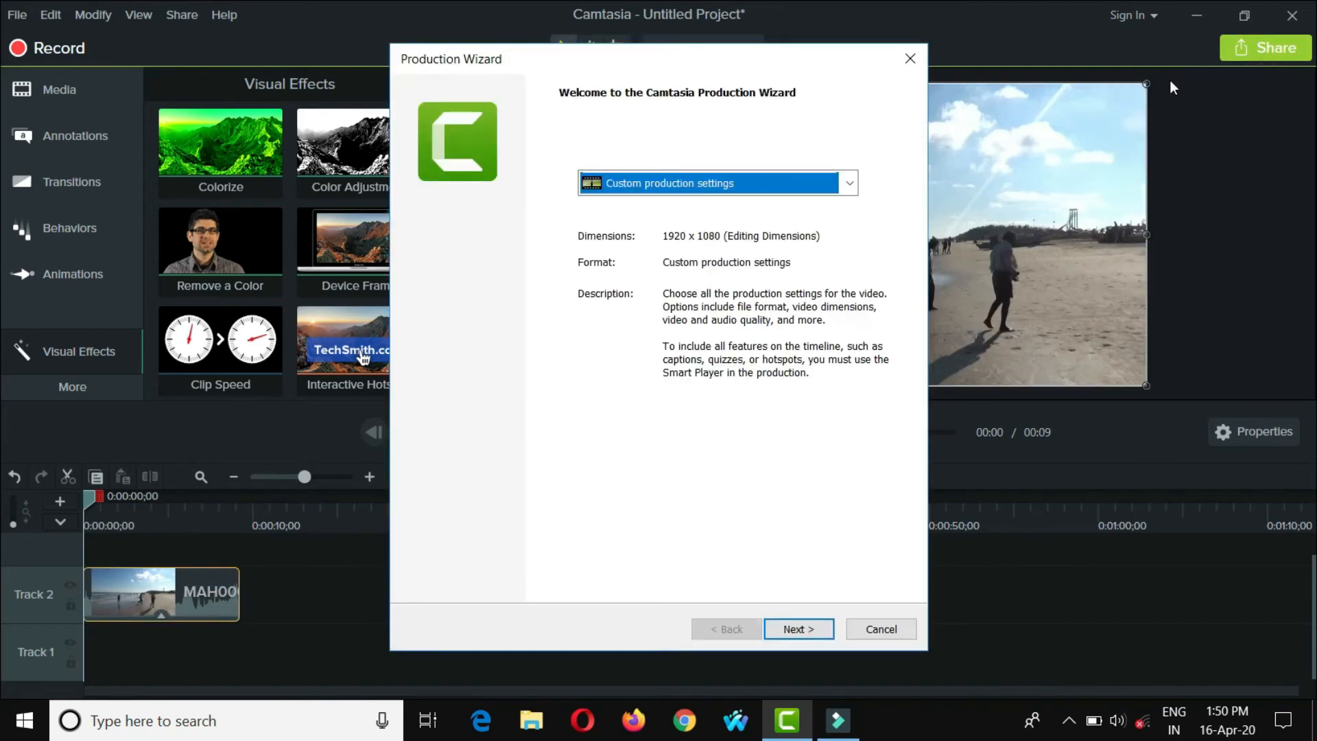
{"action": "left_click", "coordinate": [850, 183]}
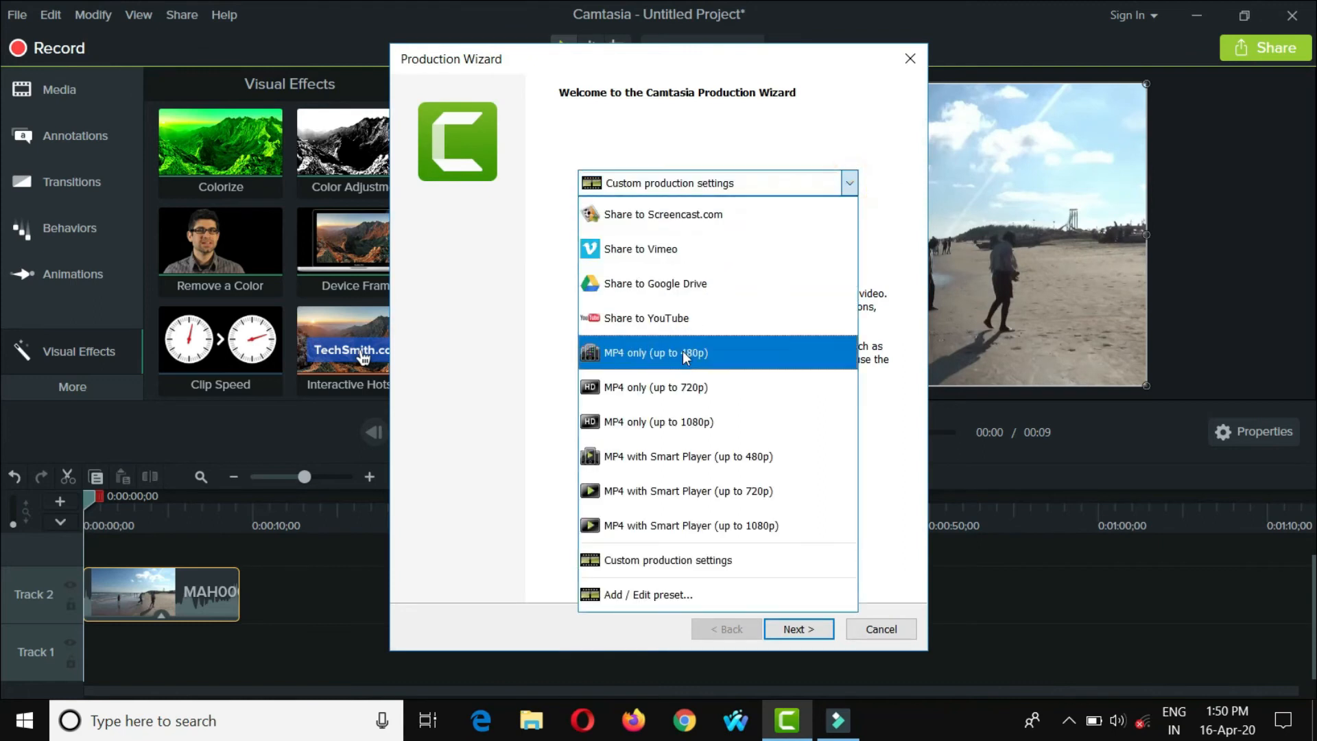
{"action": "left_click", "coordinate": [670, 412]}
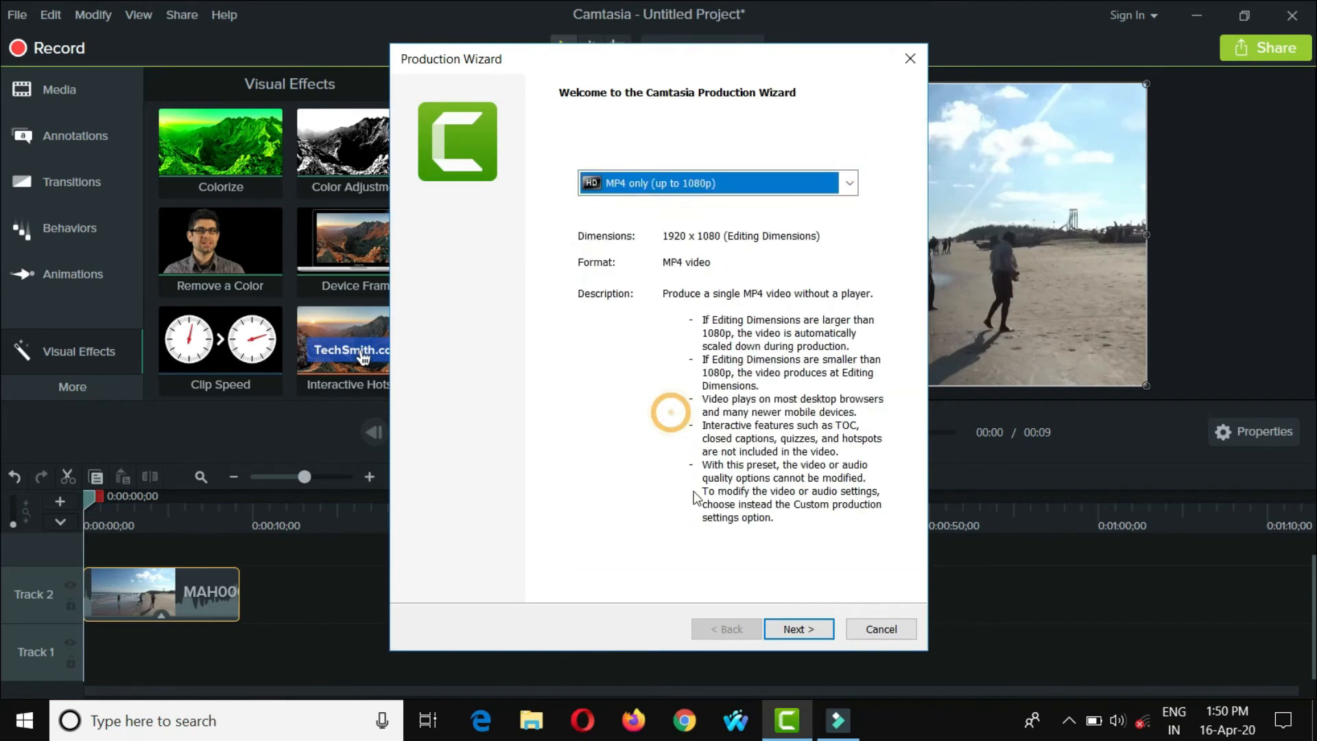
{"action": "left_click", "coordinate": [796, 628]}
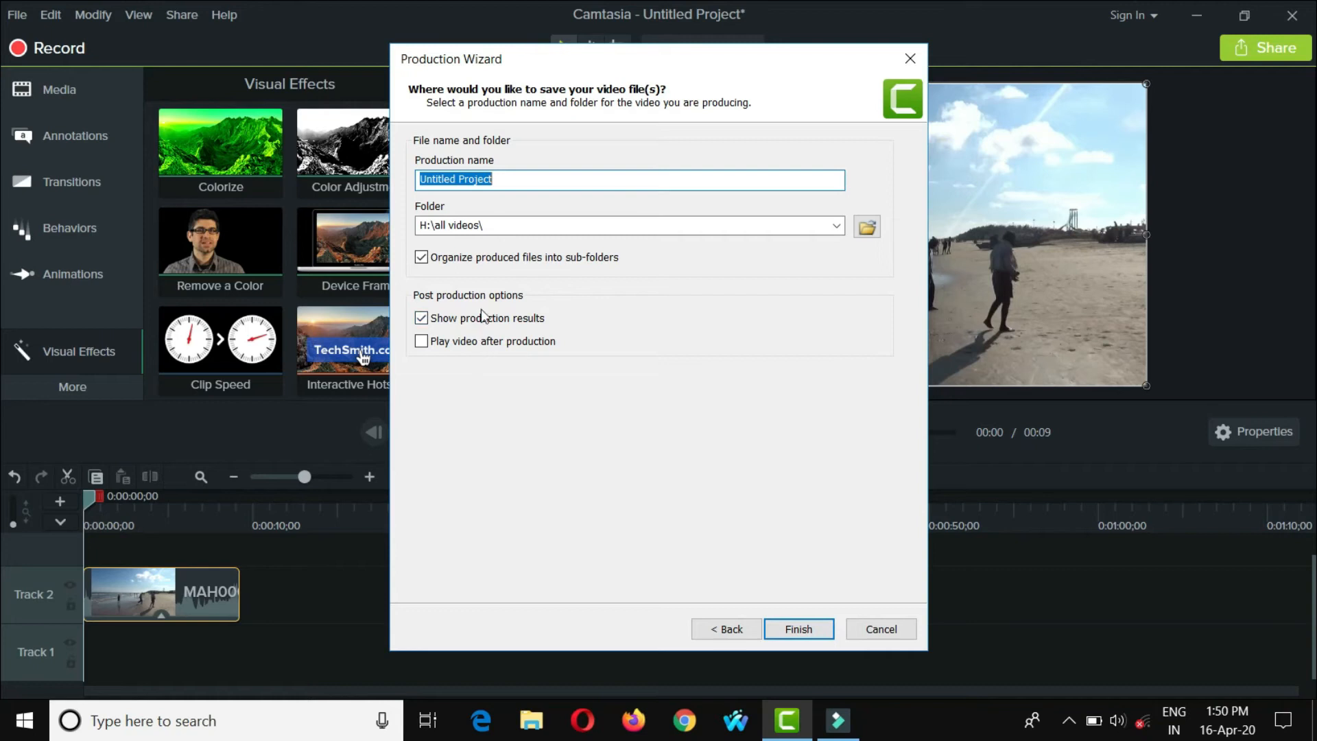
{"action": "left_click", "coordinate": [421, 257]}
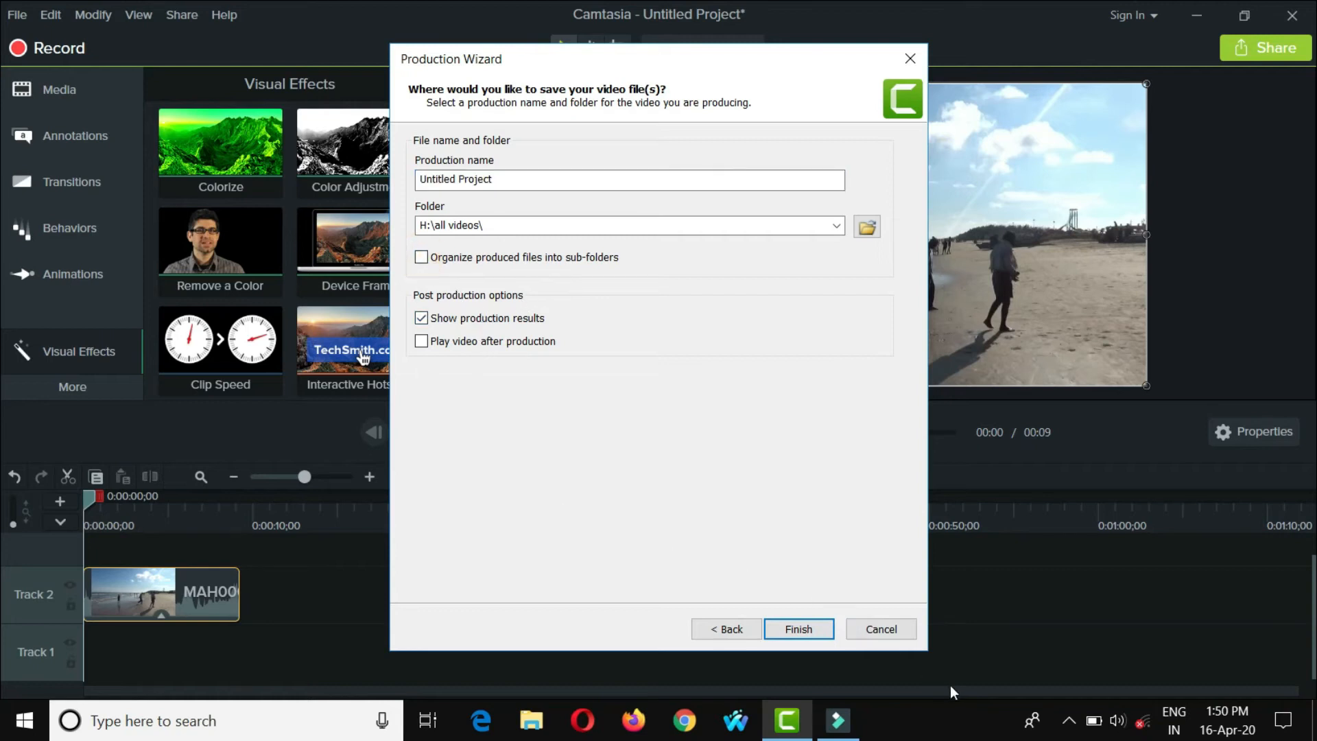
{"action": "left_click", "coordinate": [801, 628]}
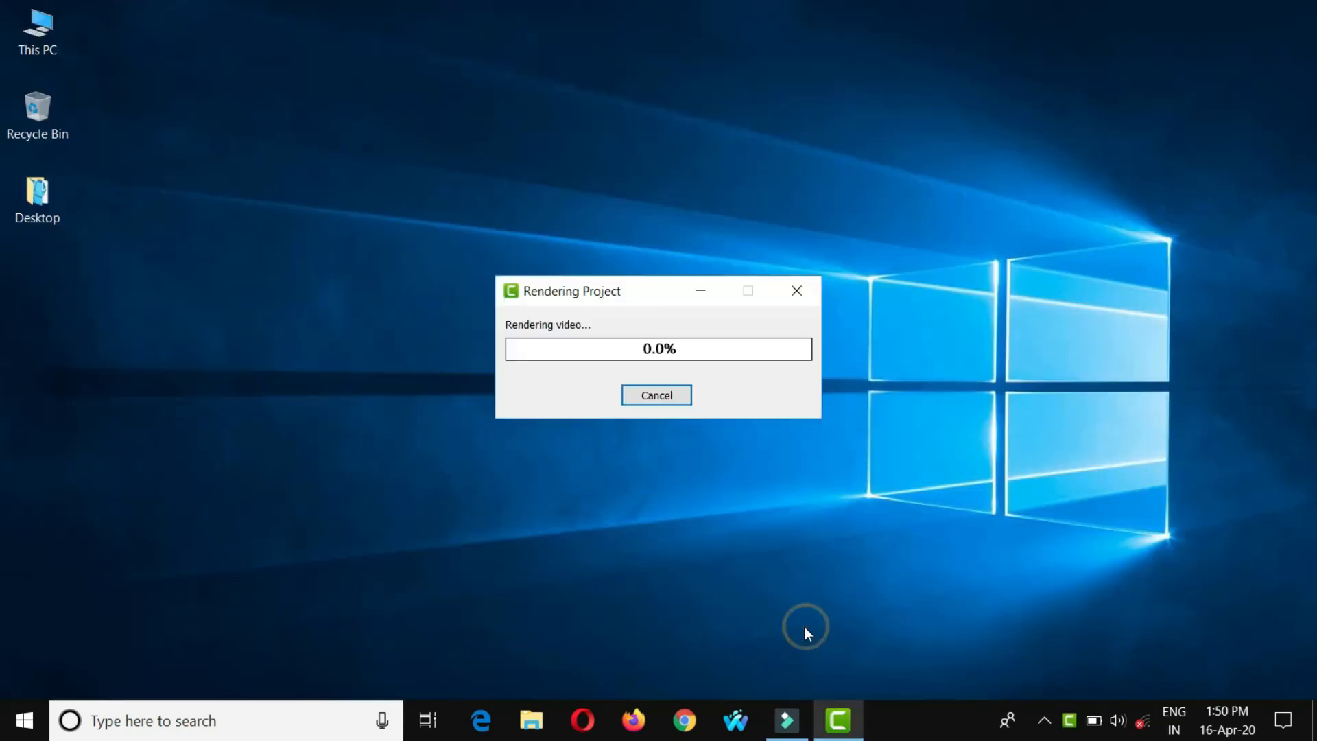
{"action": "right_click", "coordinate": [184, 227]}
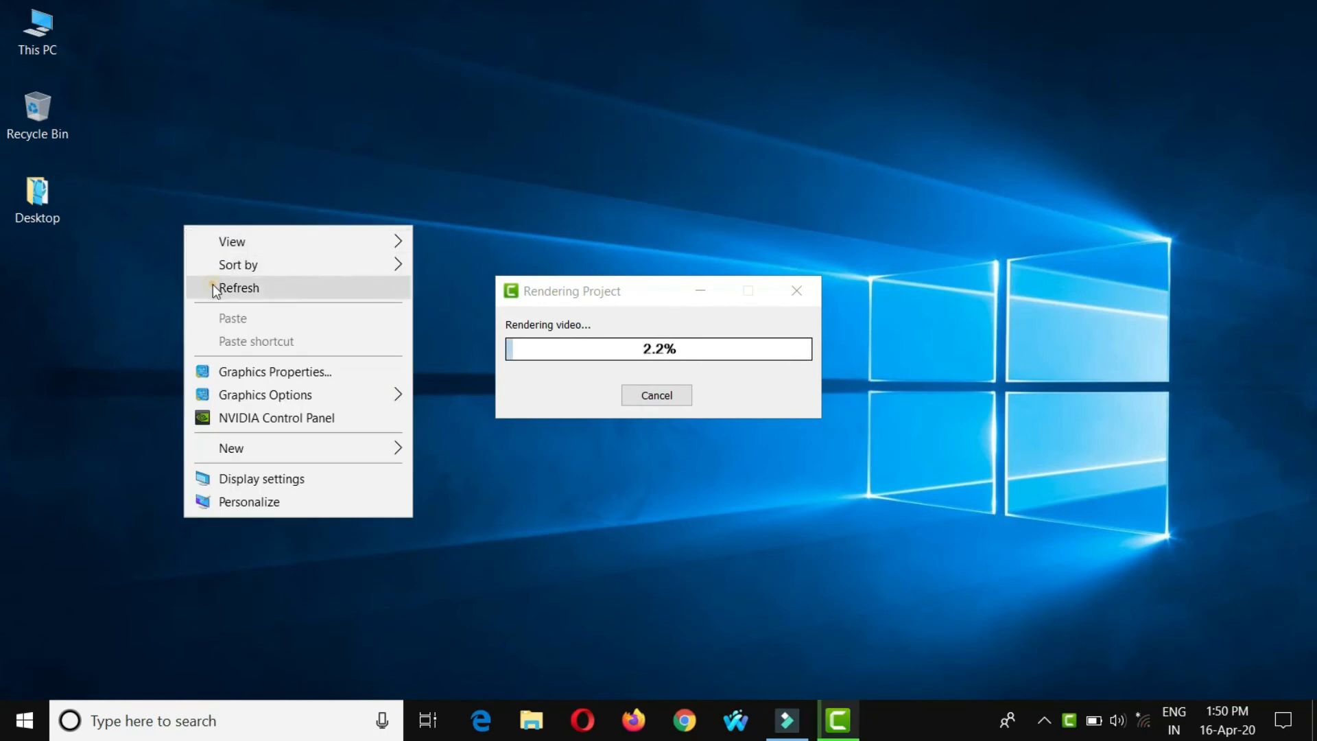
{"action": "left_click", "coordinate": [214, 287]}
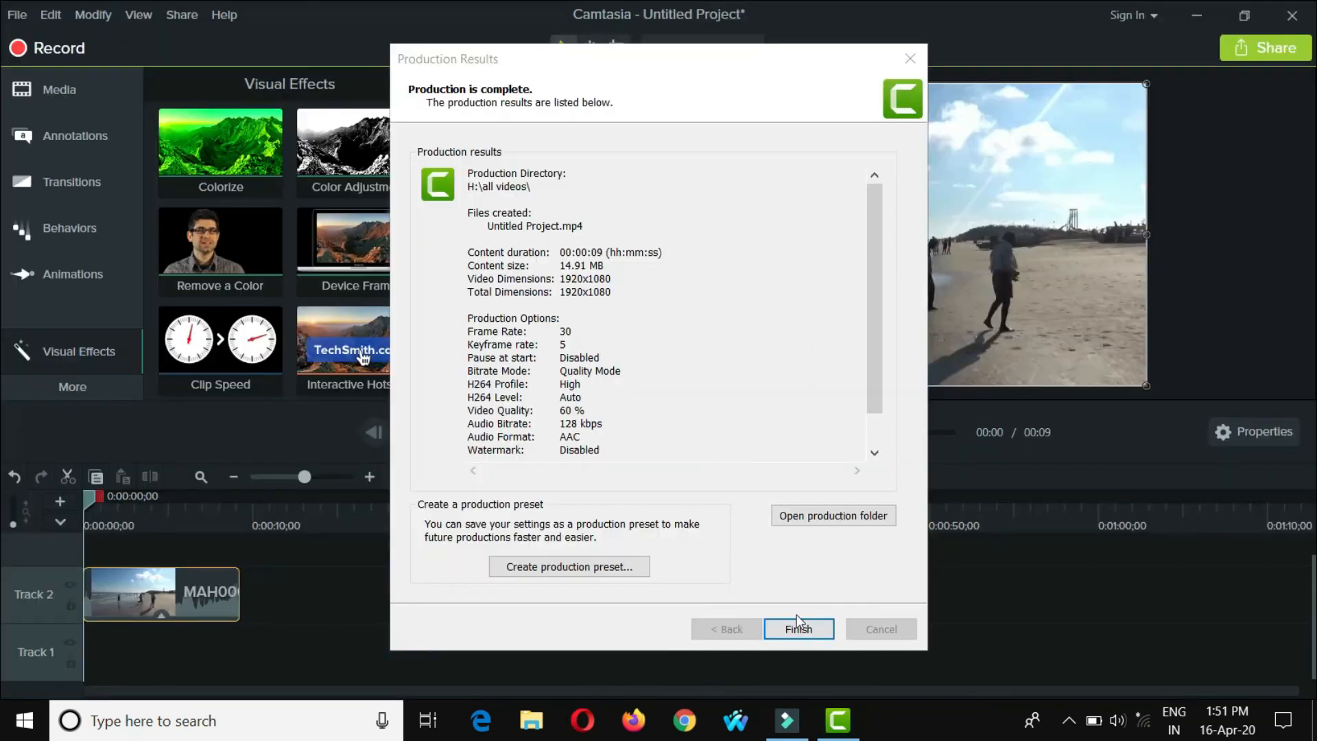
- Close the production results, minimize the editor and open the all videos folder on drive H: in File Explorer
{"action": "left_click", "coordinate": [797, 626]}
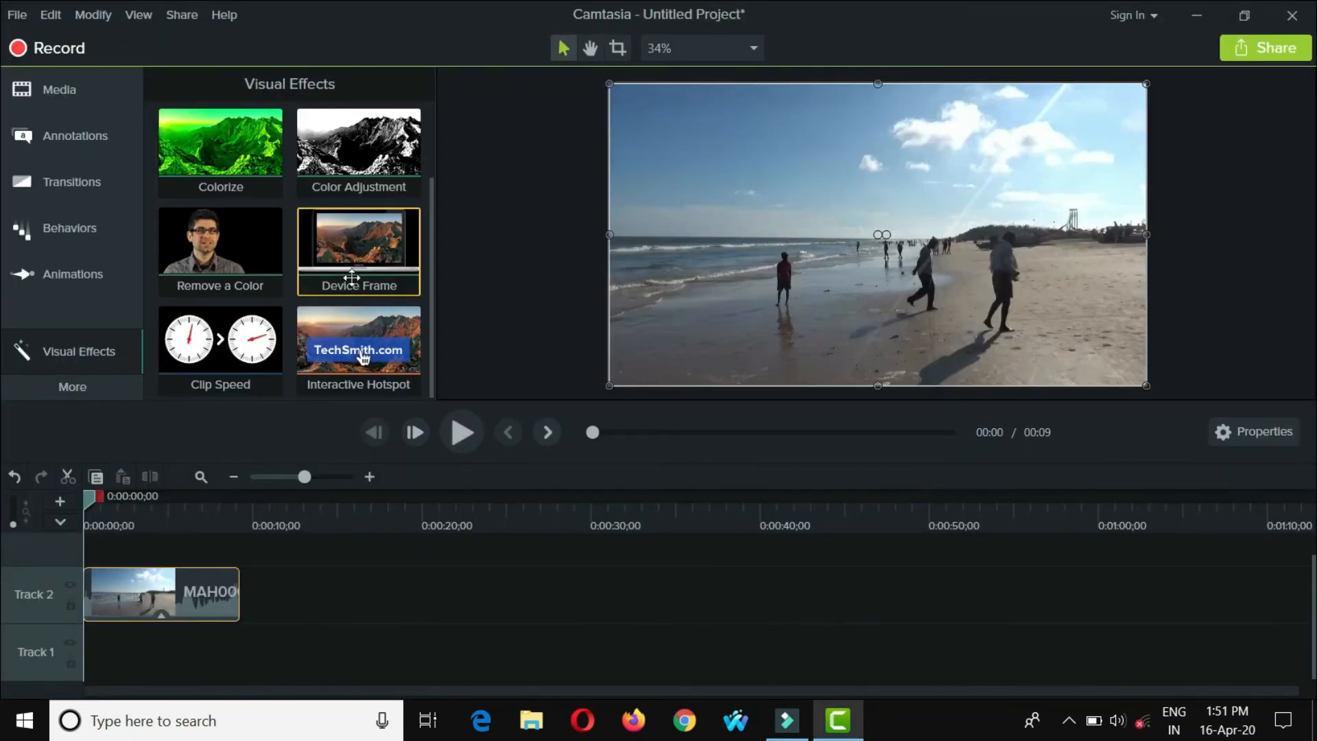
{"action": "left_click", "coordinate": [62, 89]}
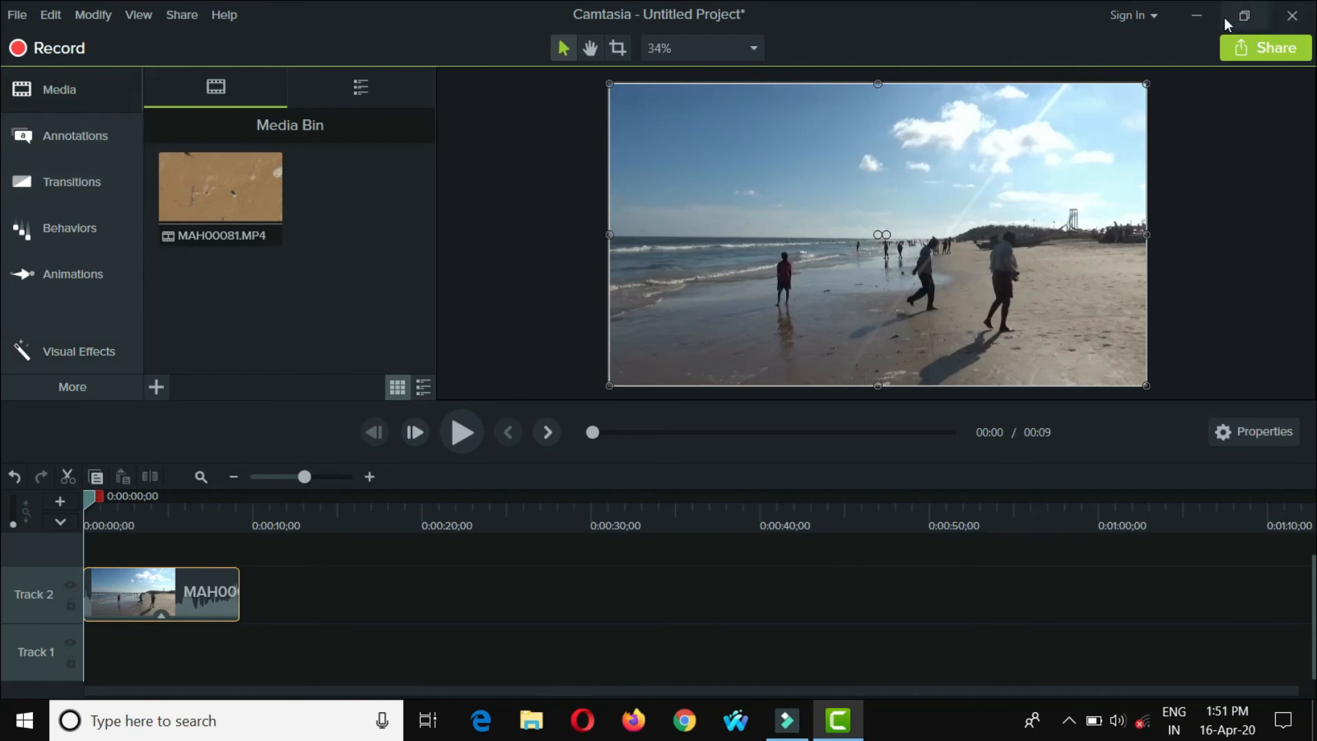
{"action": "left_click", "coordinate": [1197, 15]}
{"action": "double_click", "coordinate": [48, 40]}
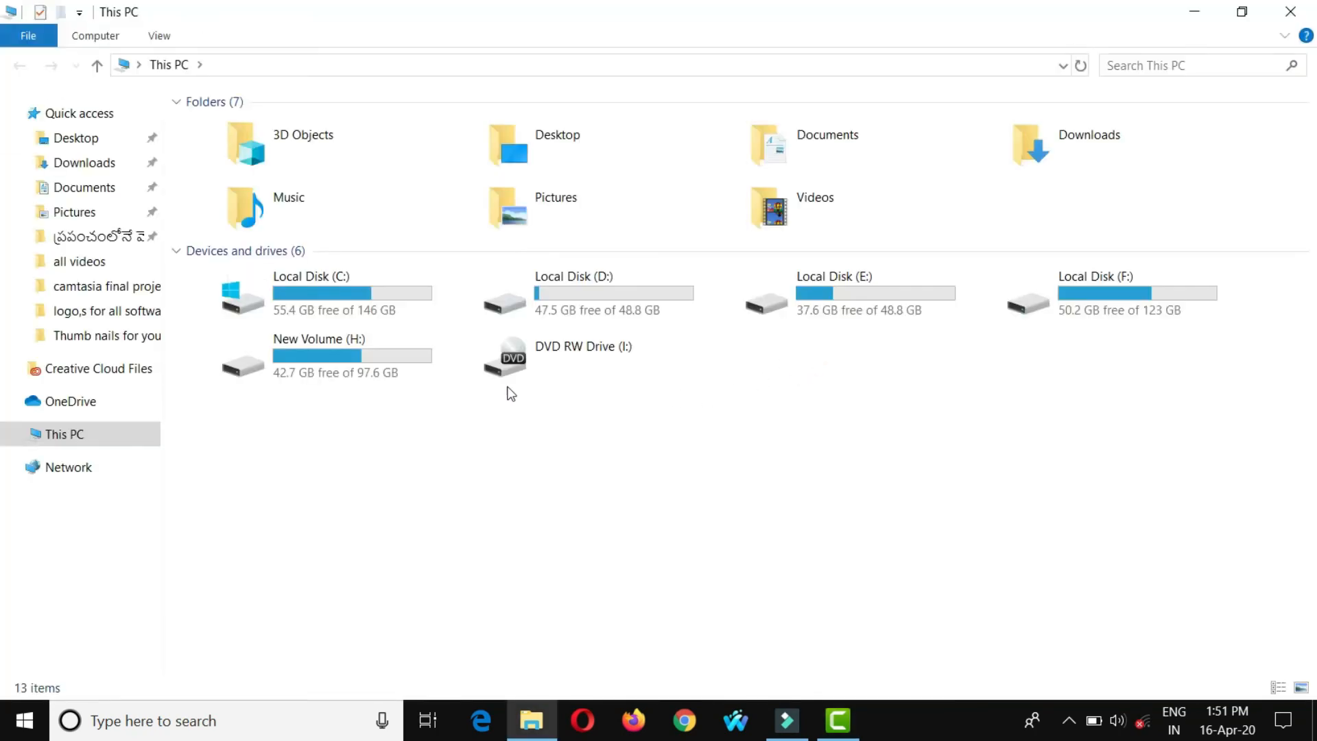
{"action": "double_click", "coordinate": [414, 356]}
{"action": "left_click", "coordinate": [347, 168]}
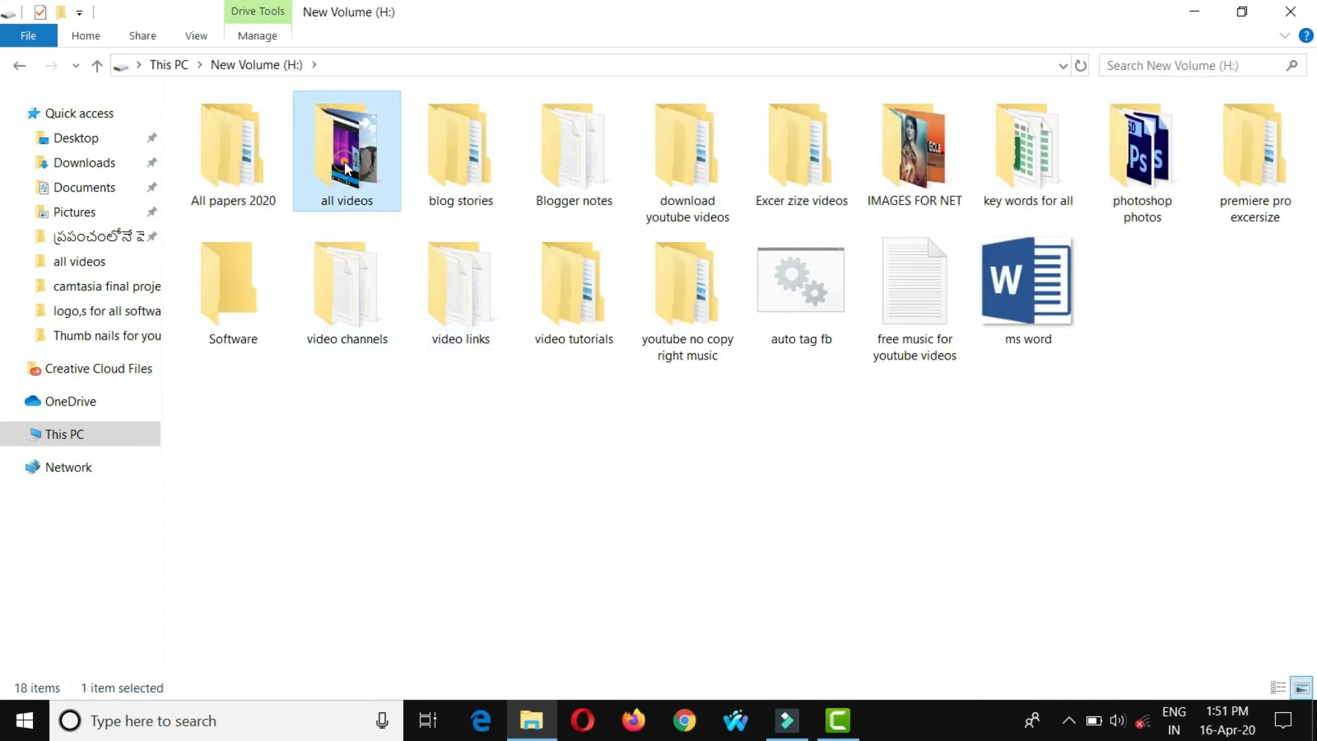
{"action": "double_click", "coordinate": [346, 168]}
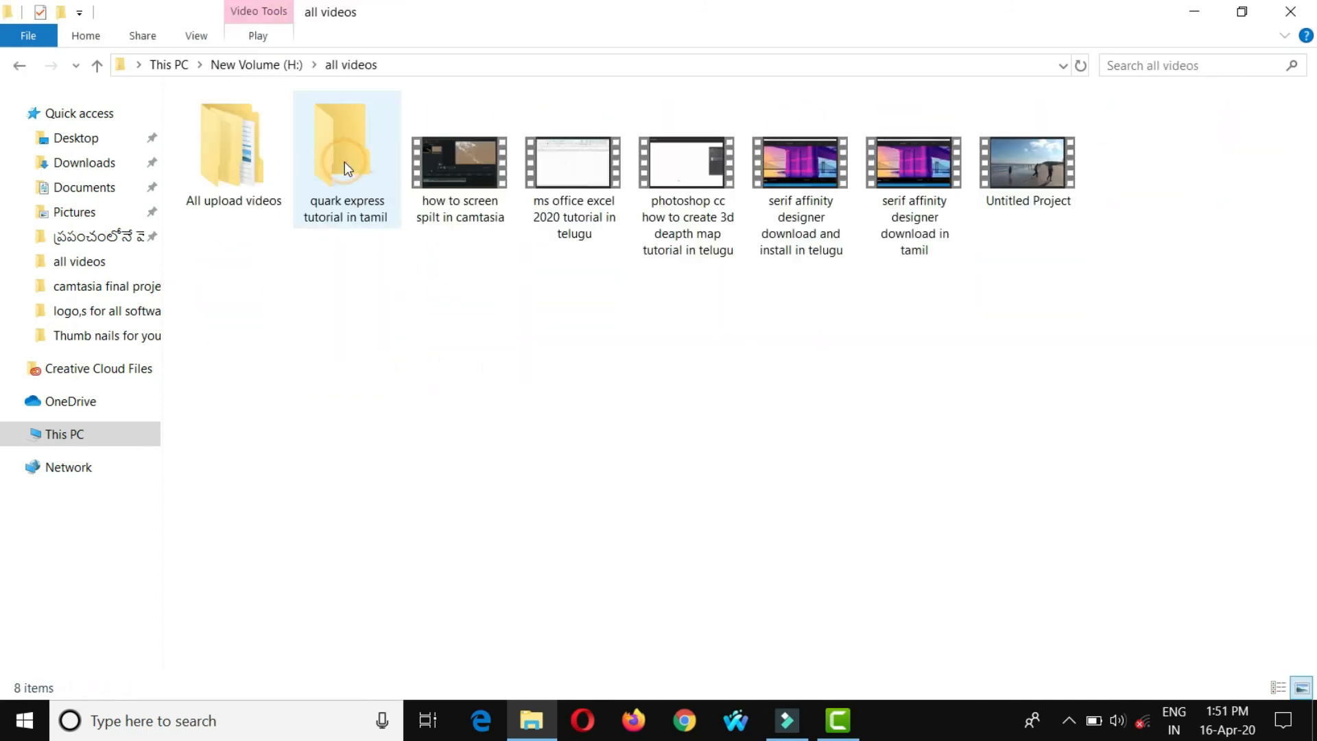
- Open the produced Untitled Project video with VLC media player
{"action": "left_click", "coordinate": [1011, 159]}
{"action": "right_click", "coordinate": [1003, 155]}
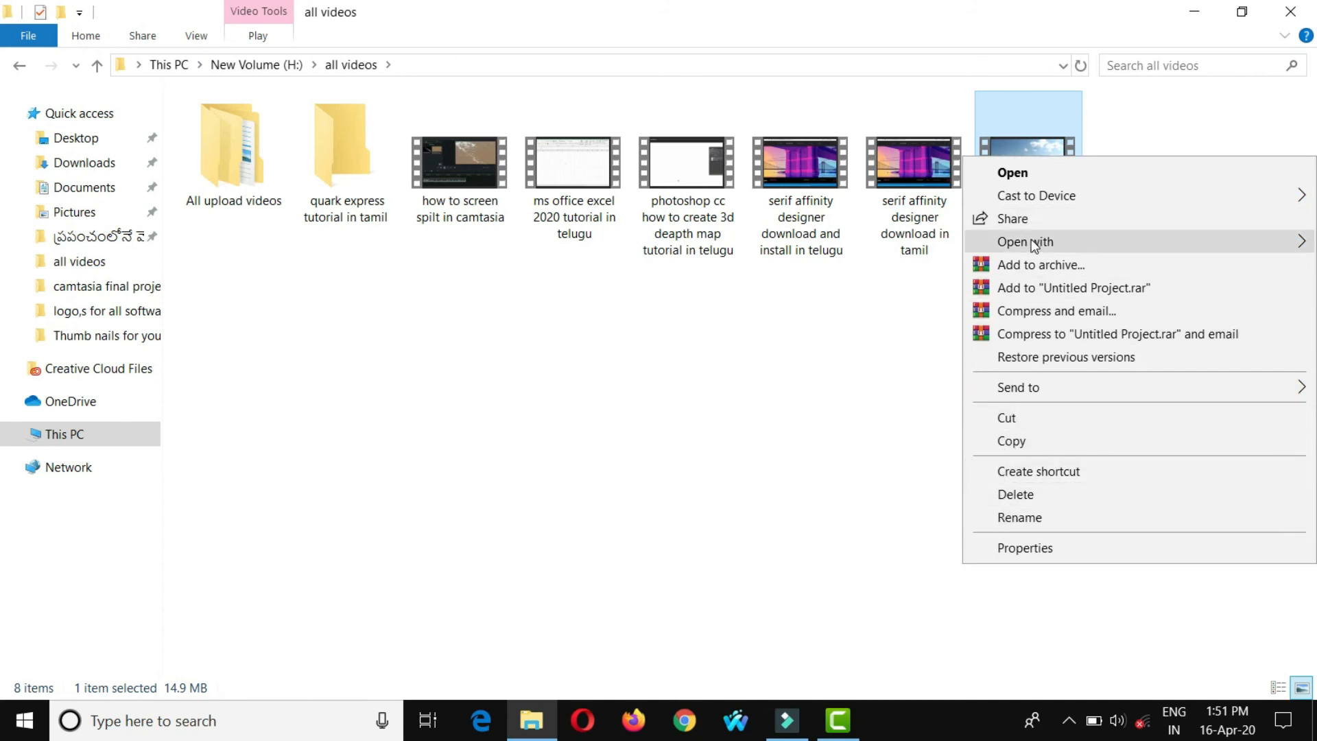
{"action": "mouse_move", "coordinate": [972, 238]}
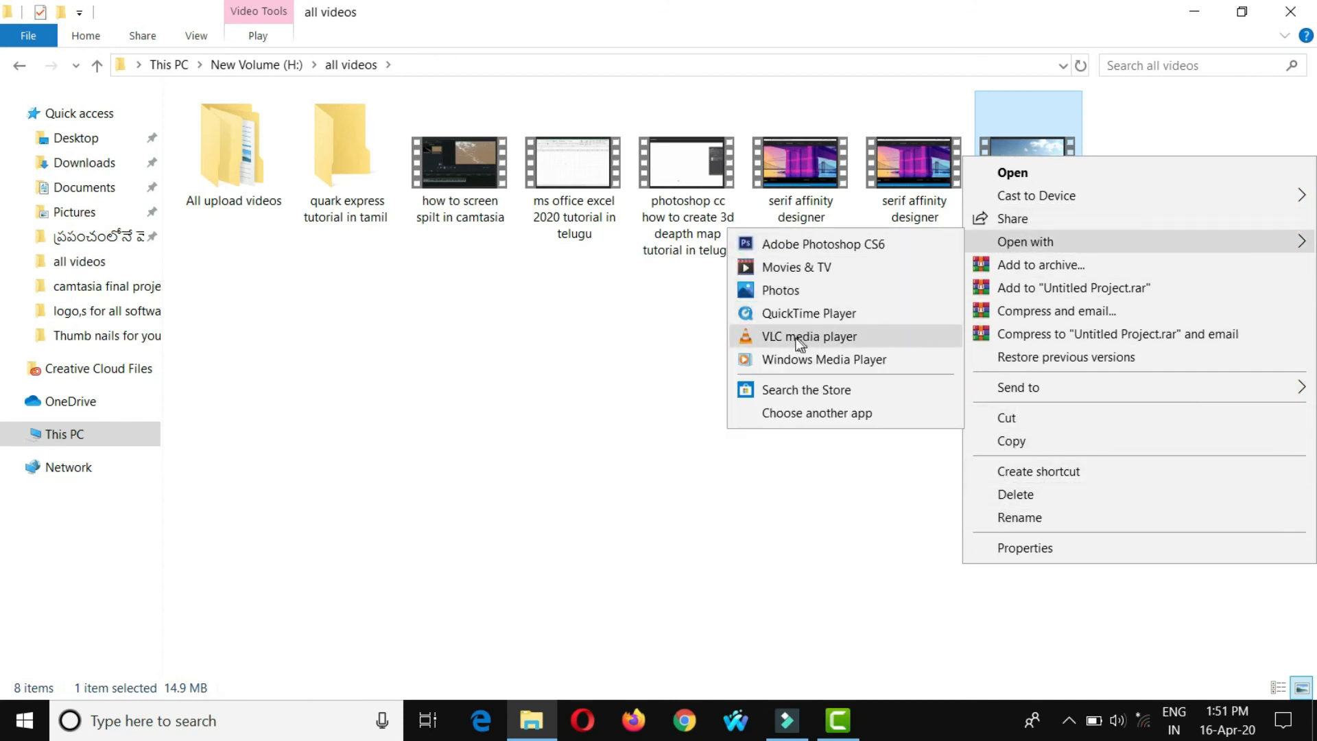
{"action": "left_click", "coordinate": [797, 338]}
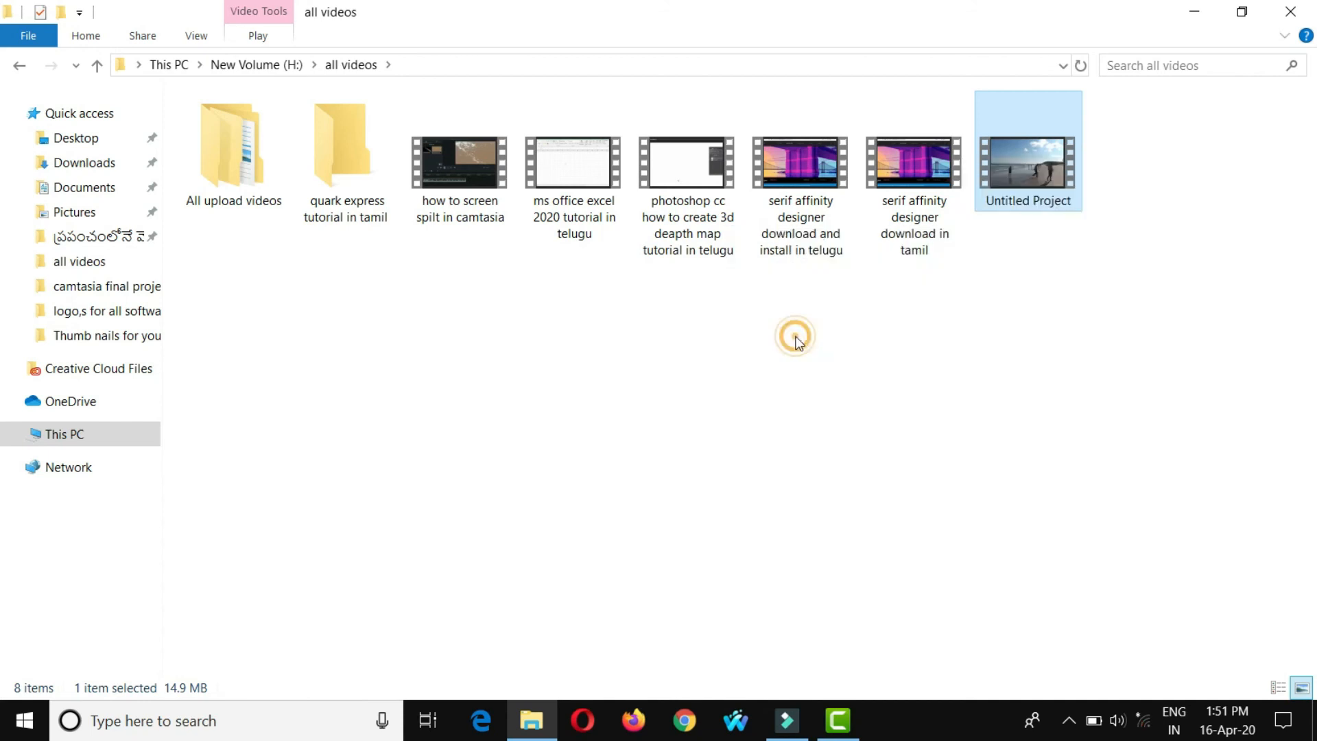
- Minimize the all videos folder window, close VLC media player and switch back to the Camtasia project
{"action": "left_click", "coordinate": [1191, 13]}
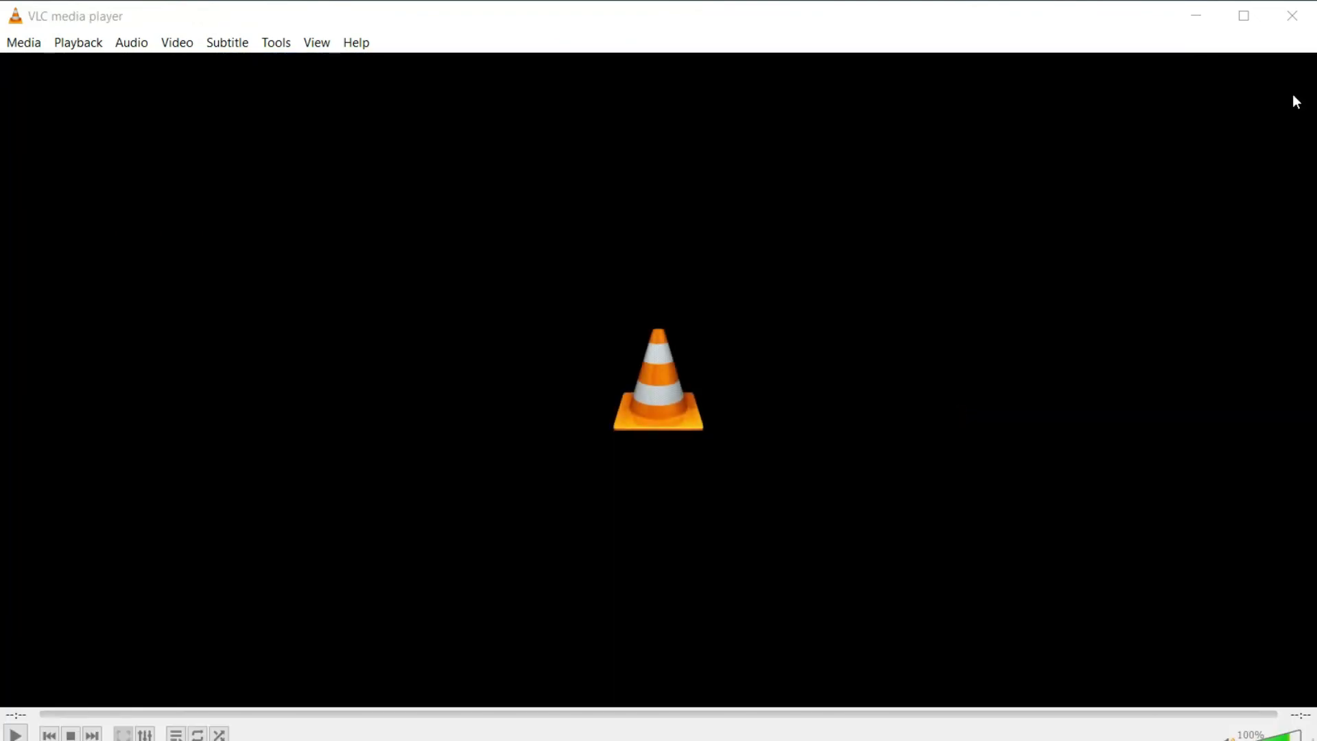
{"action": "left_click", "coordinate": [1292, 15]}
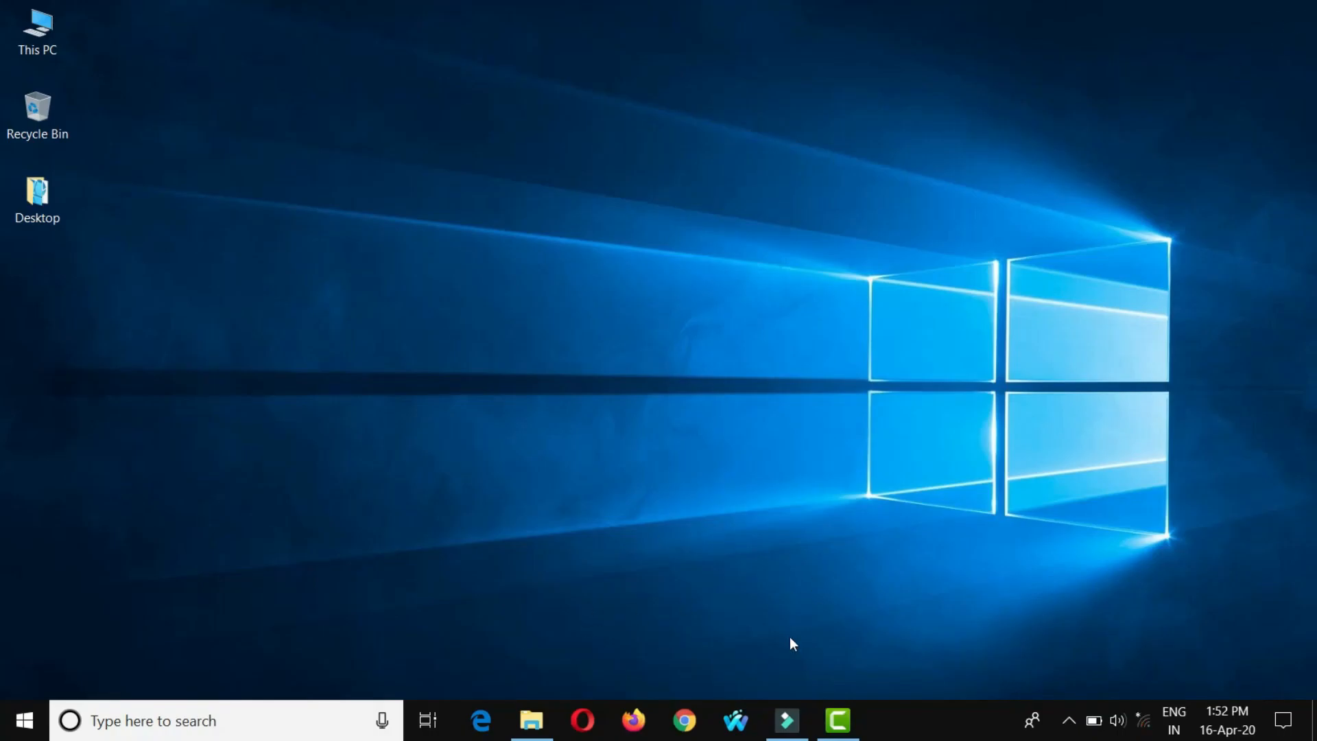
{"action": "left_click", "coordinate": [837, 719]}
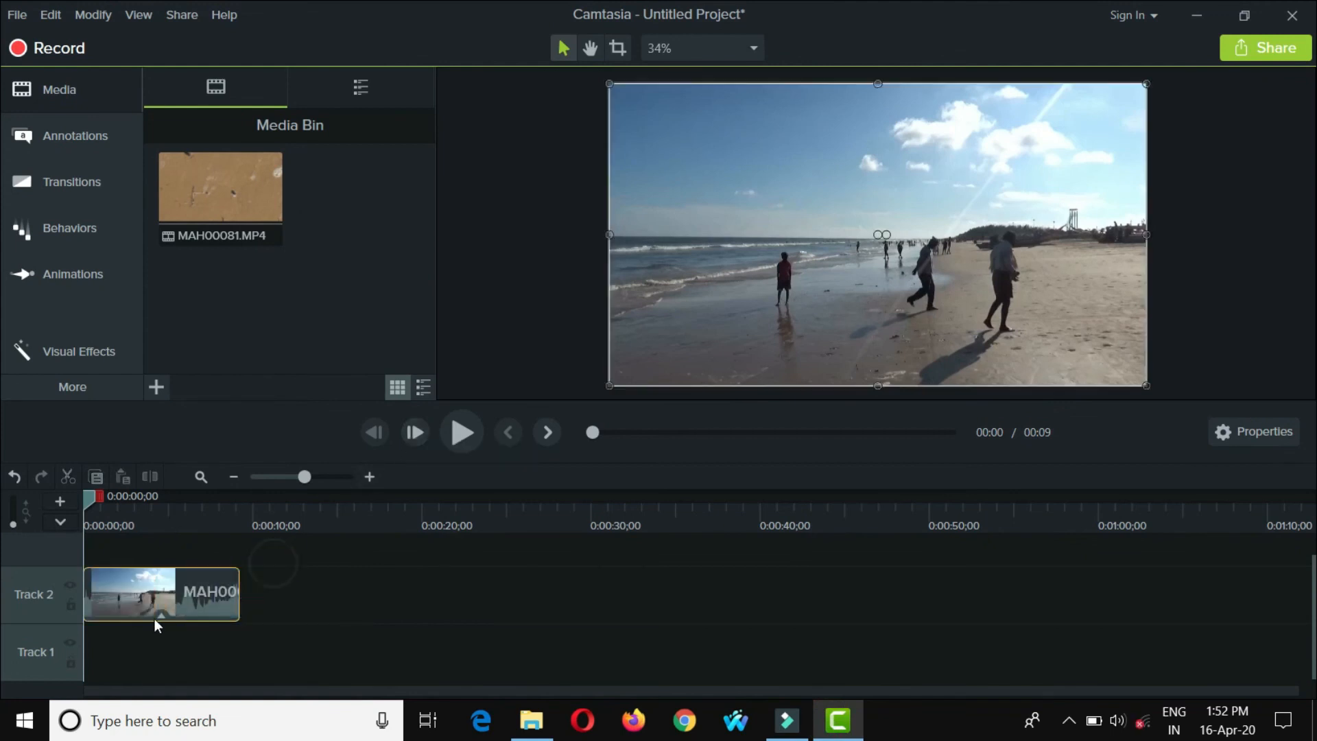
- Review the commands available for the beach clip on Track 2, then show Clip Speed among the Visual Effects
{"action": "right_click", "coordinate": [163, 596]}
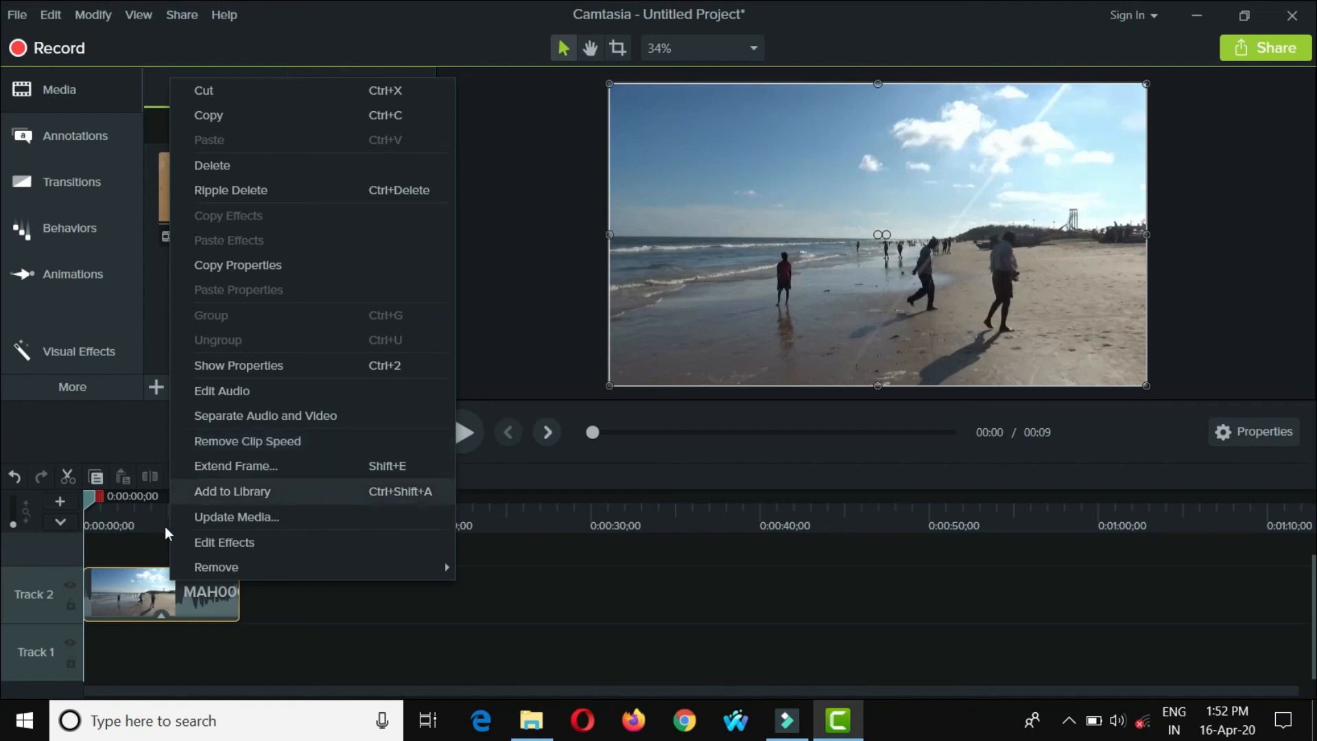
{"action": "left_click", "coordinate": [141, 600]}
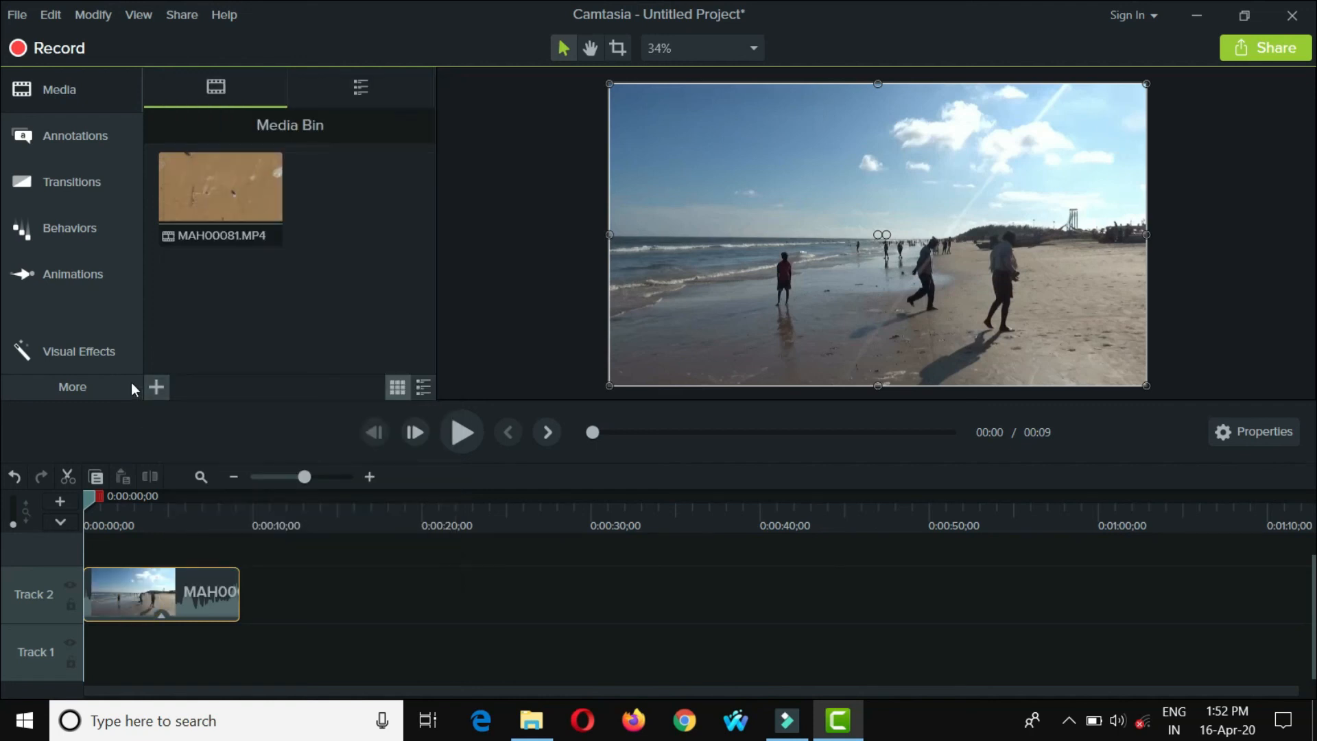
{"action": "left_click", "coordinate": [77, 351]}
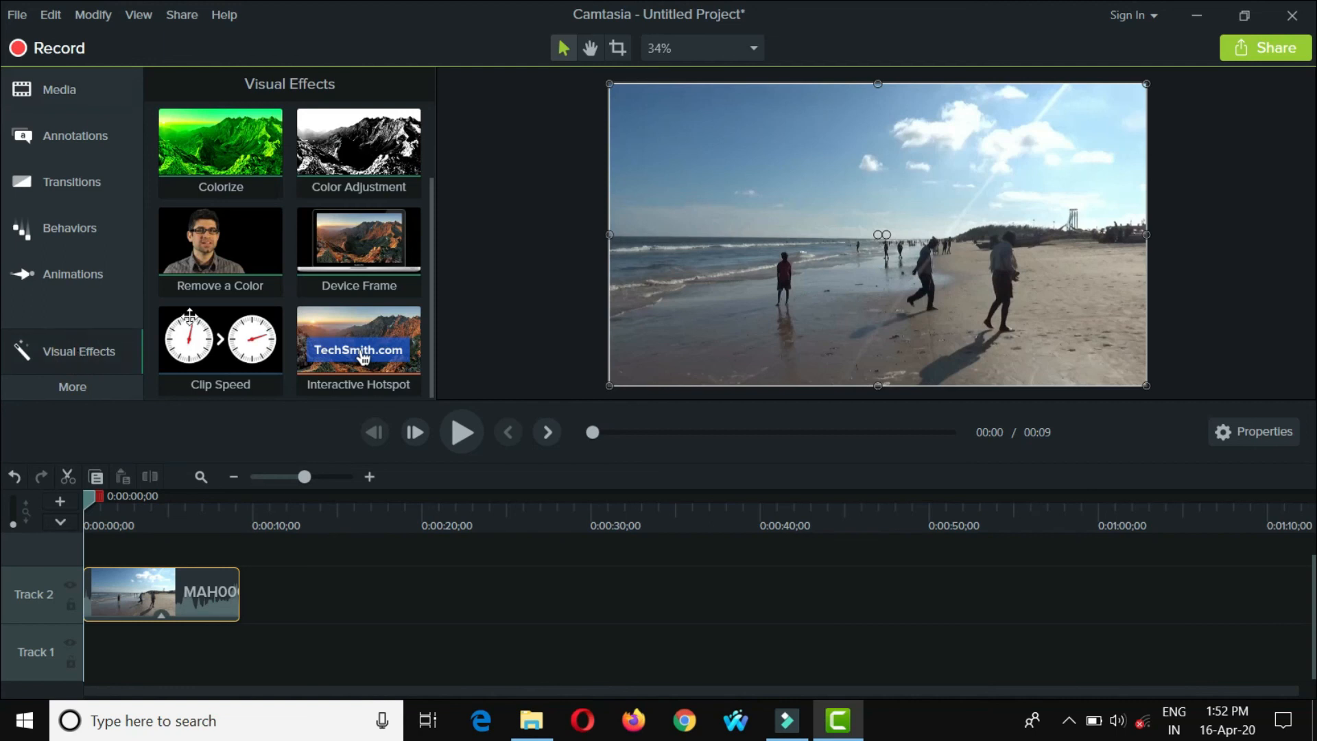